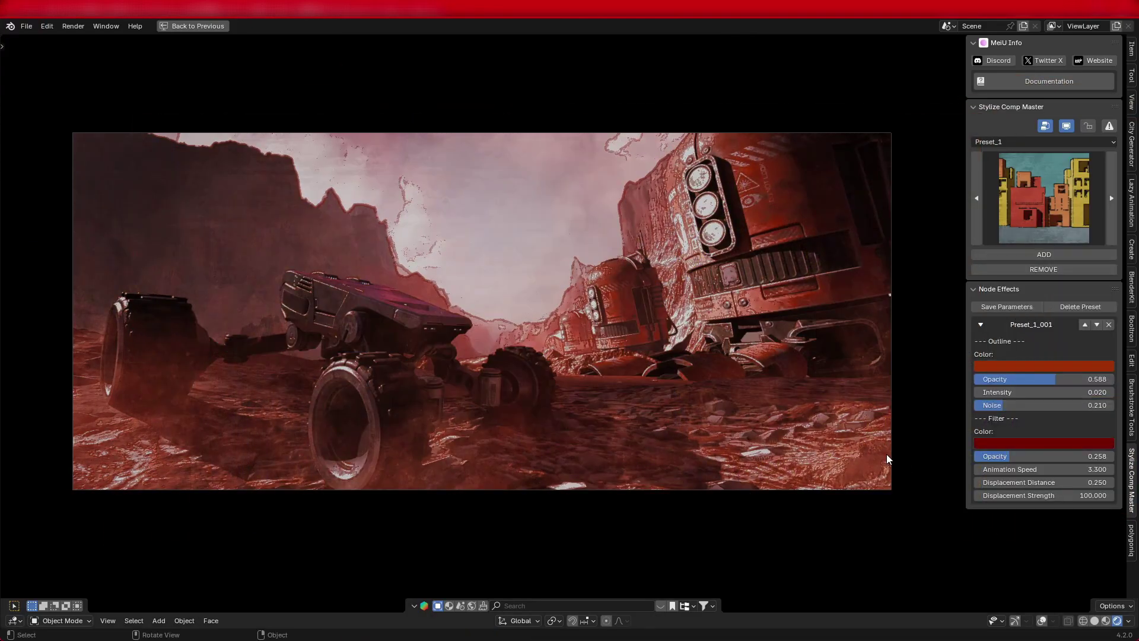
Step: Add the Outline_002 effect and give it a dark red color, opacity 0.319 and noise 0.475
left_click(1045, 142)
left_click(1045, 197)
left_click(1045, 255)
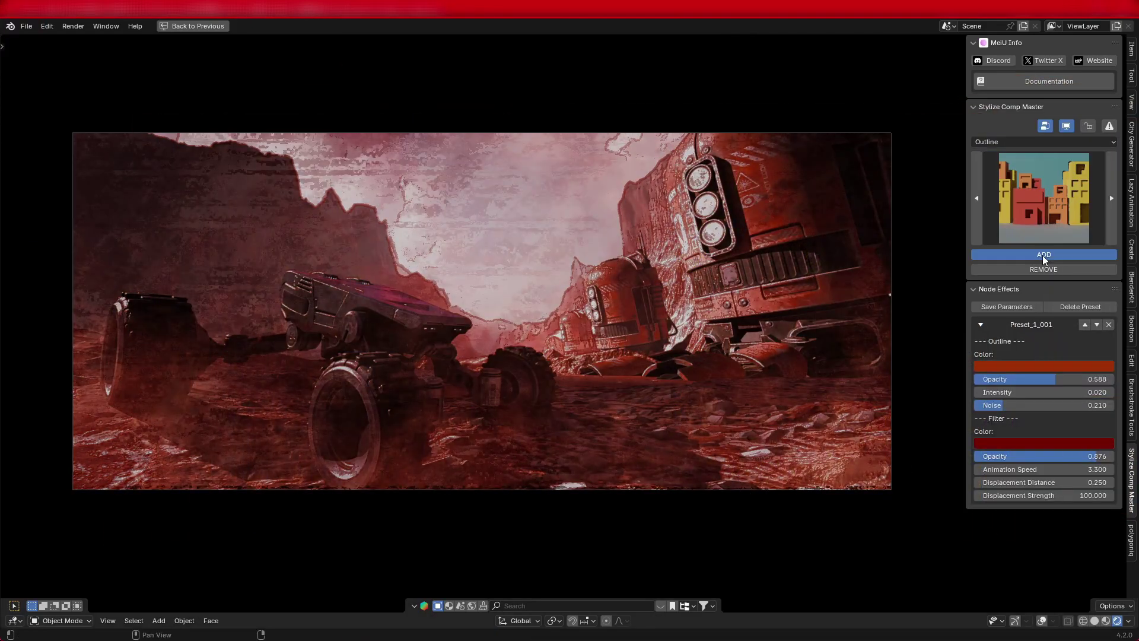
scroll(1044, 415, "down", 1)
left_click(1044, 520)
left_click(1041, 432)
left_click_drag(1089, 533, 1039, 544)
scroll(1044, 532, "down", 1)
Step: Add the Displace_004 effect from the Displace category and adjust its displacement settings
left_click(1015, 102)
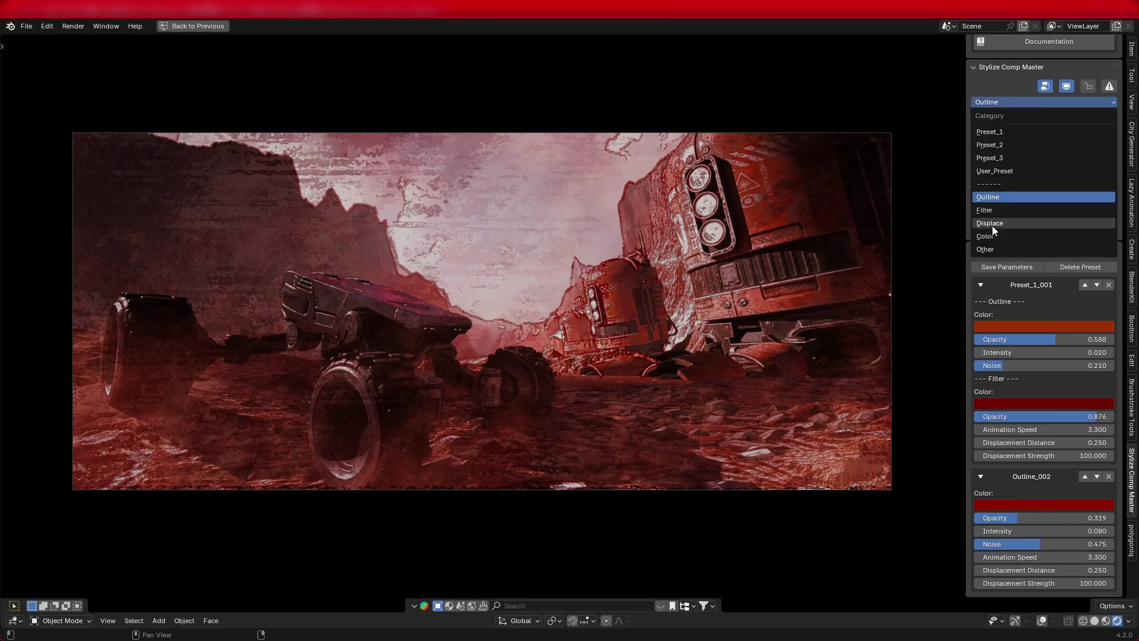
left_click(993, 227)
left_click(1044, 215)
scroll(1038, 474, "down", 2)
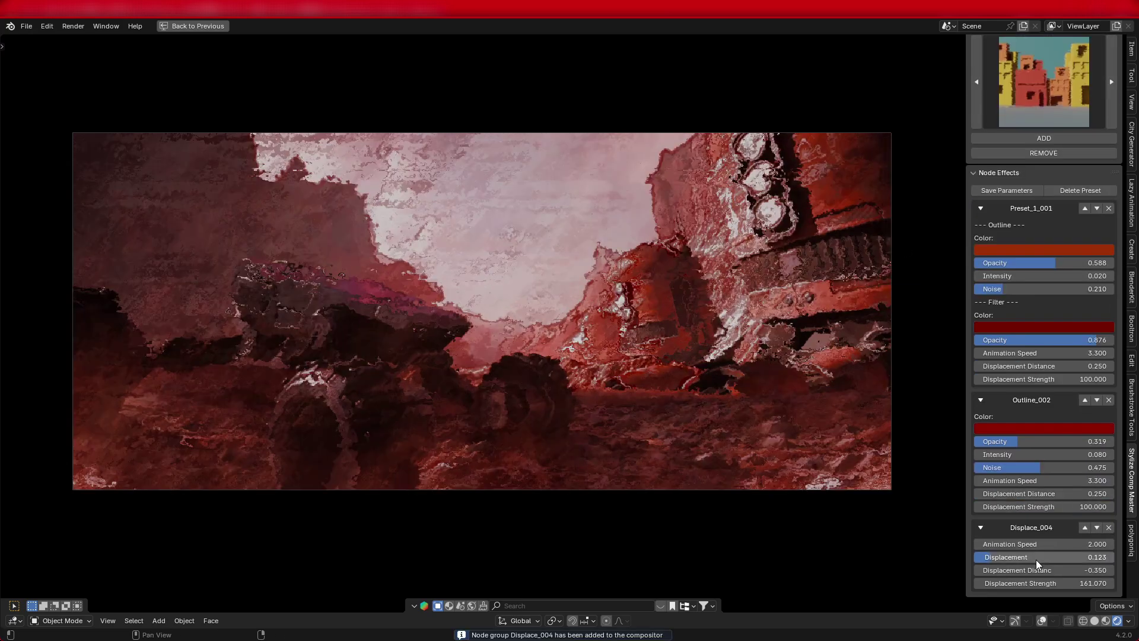
left_click_drag(1038, 561, 1016, 581)
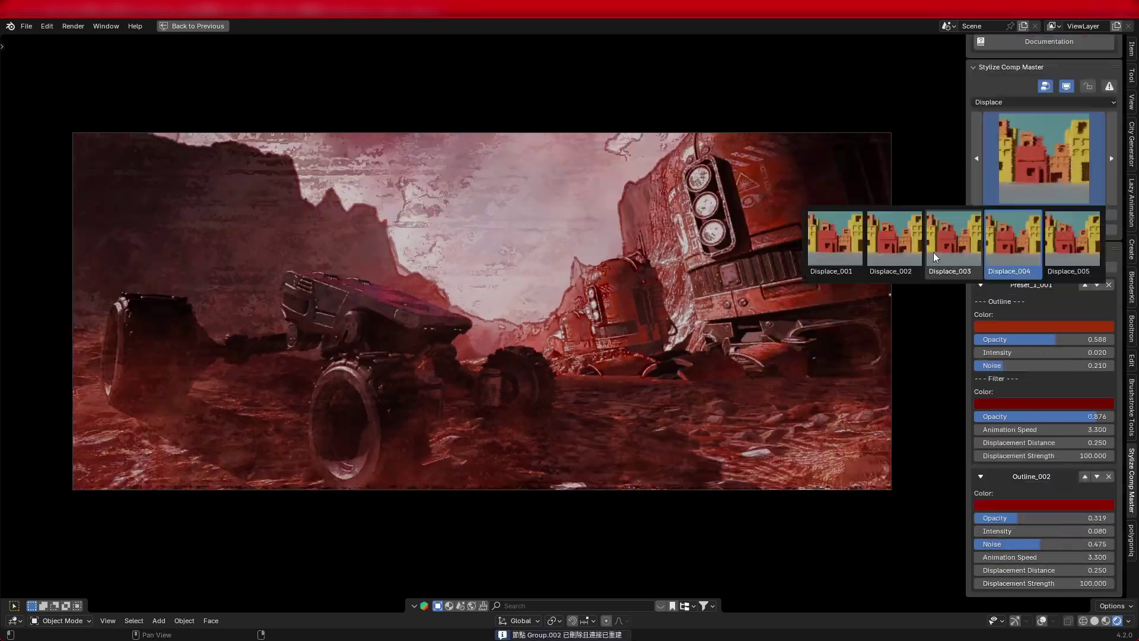
Step: Add the Displace_003 effect, fine-tune its animation speed and displacement, and move it above the other effects in the stack
left_click(934, 252)
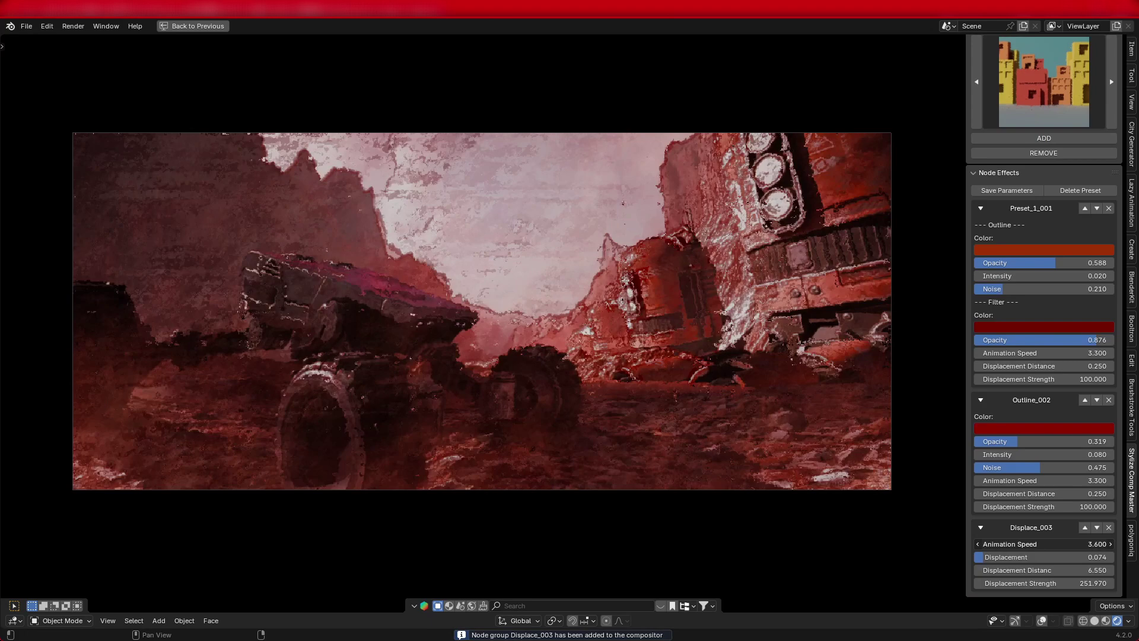
left_click_drag(1044, 544, 1038, 544)
left_click_drag(1038, 557, 1034, 558)
left_click(1085, 528)
left_click(1085, 400)
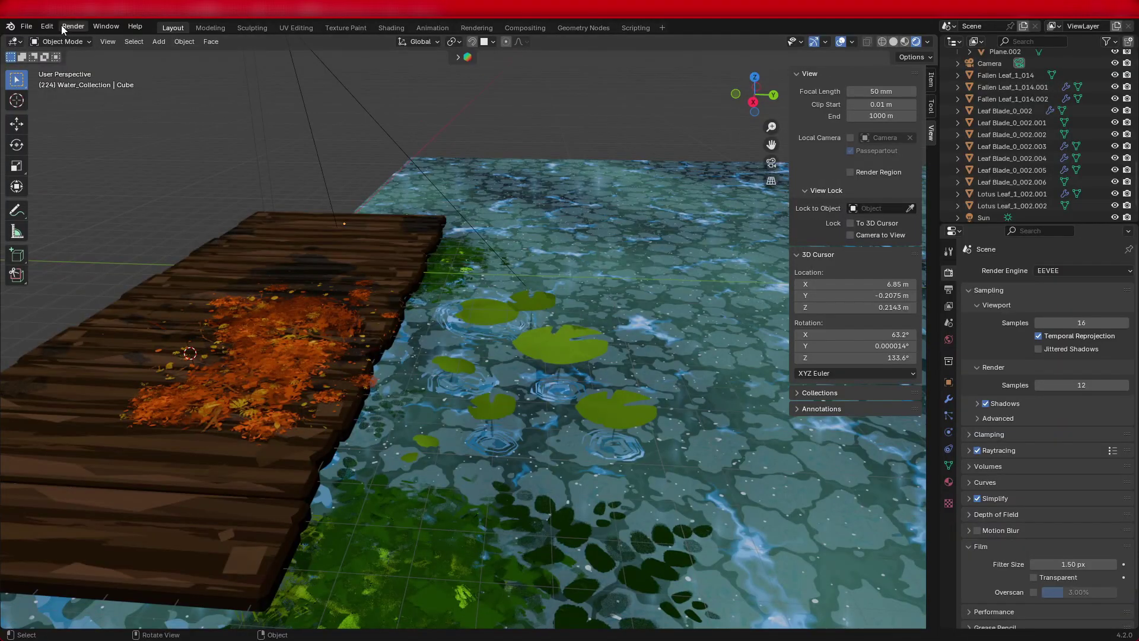
Step: Install the add-on from the disk file Stylize Comp Master_v1.2_.zip and close the preferences
left_click(48, 27)
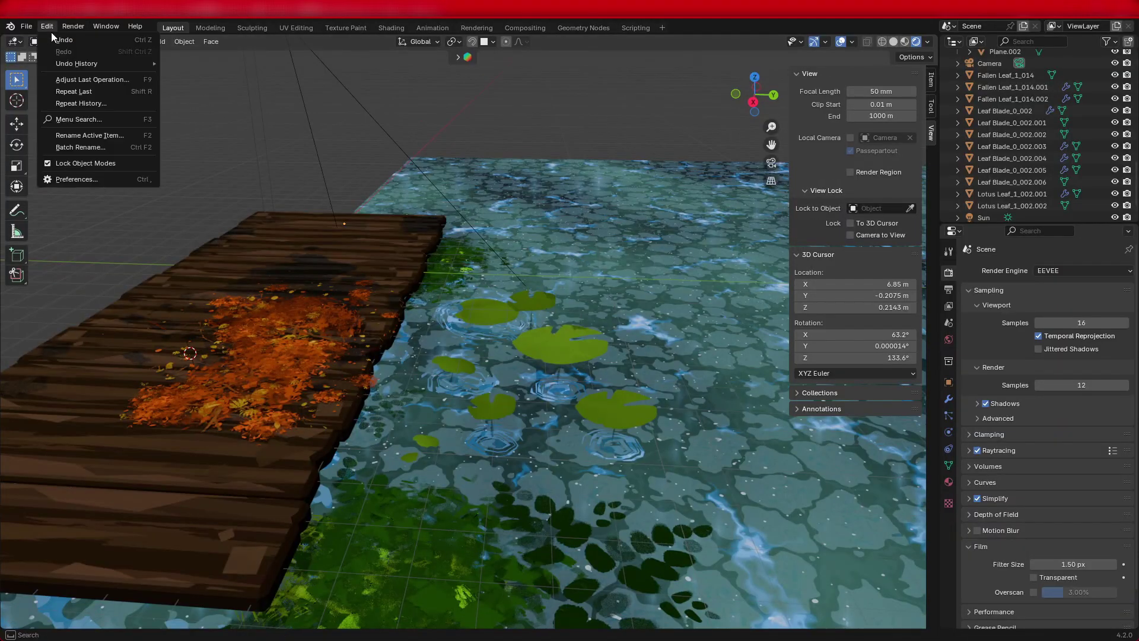
left_click(76, 176)
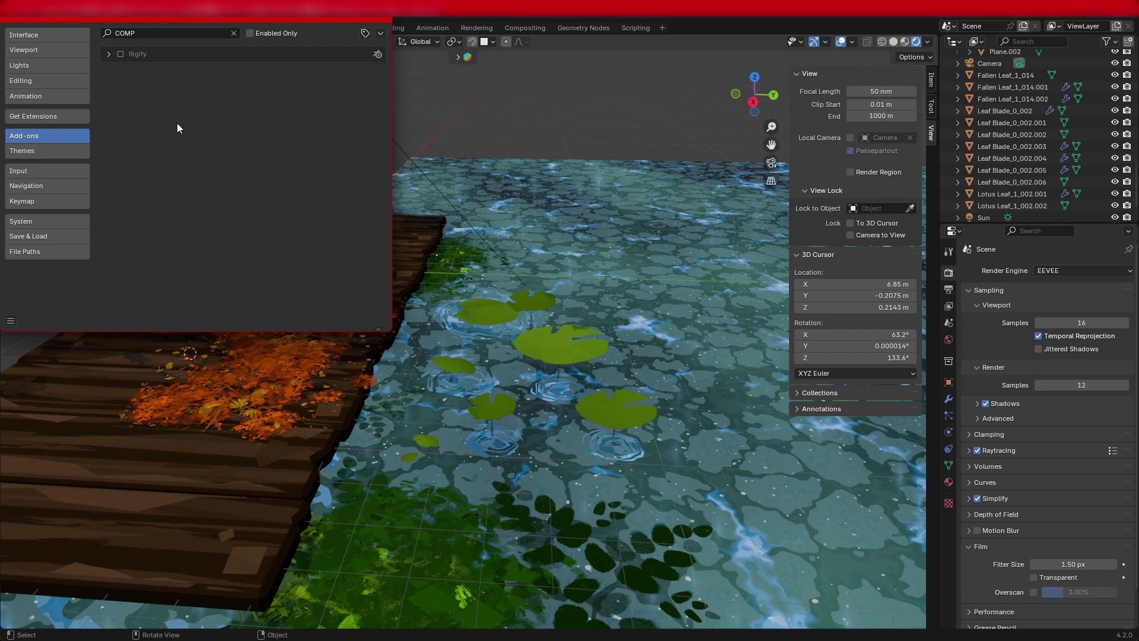
left_click(234, 33)
left_click(380, 33)
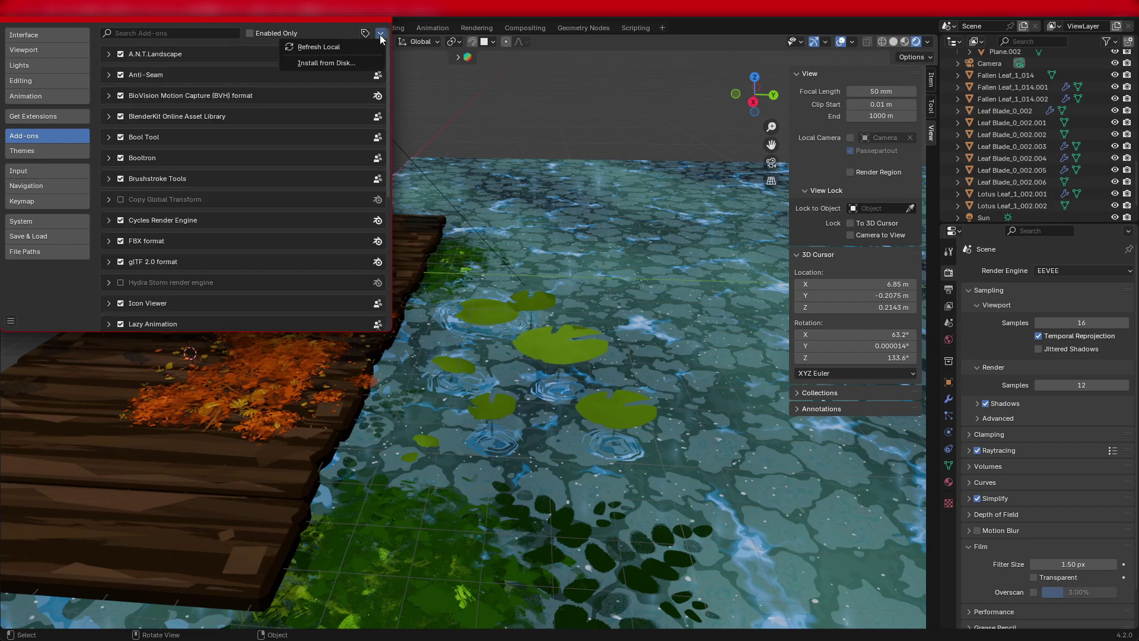
left_click(358, 49)
left_click(244, 77)
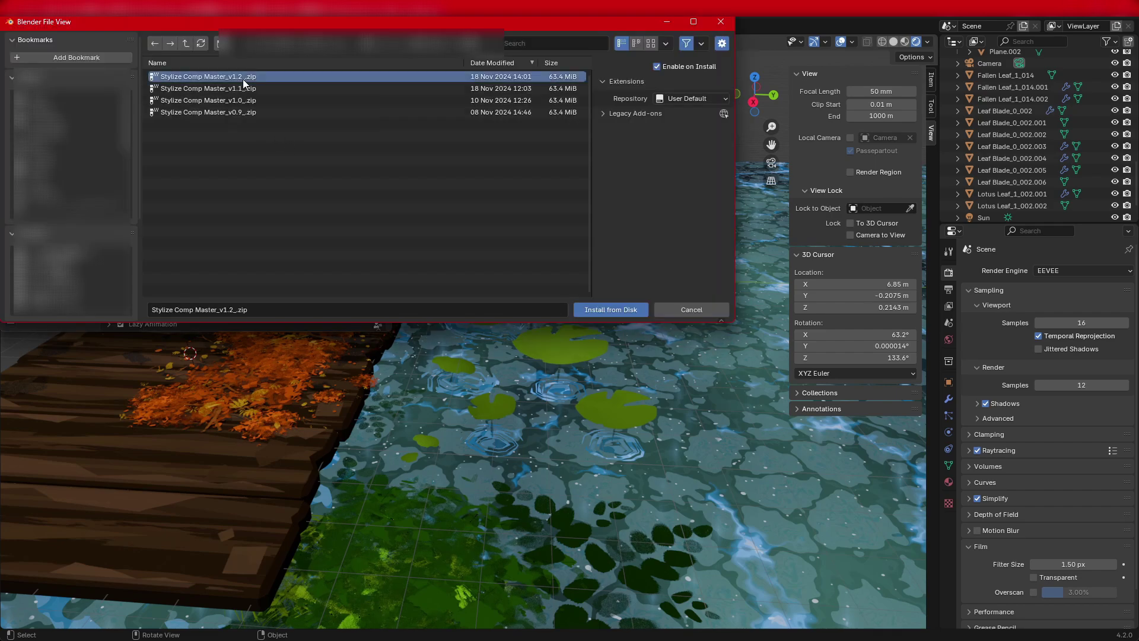
left_click(594, 310)
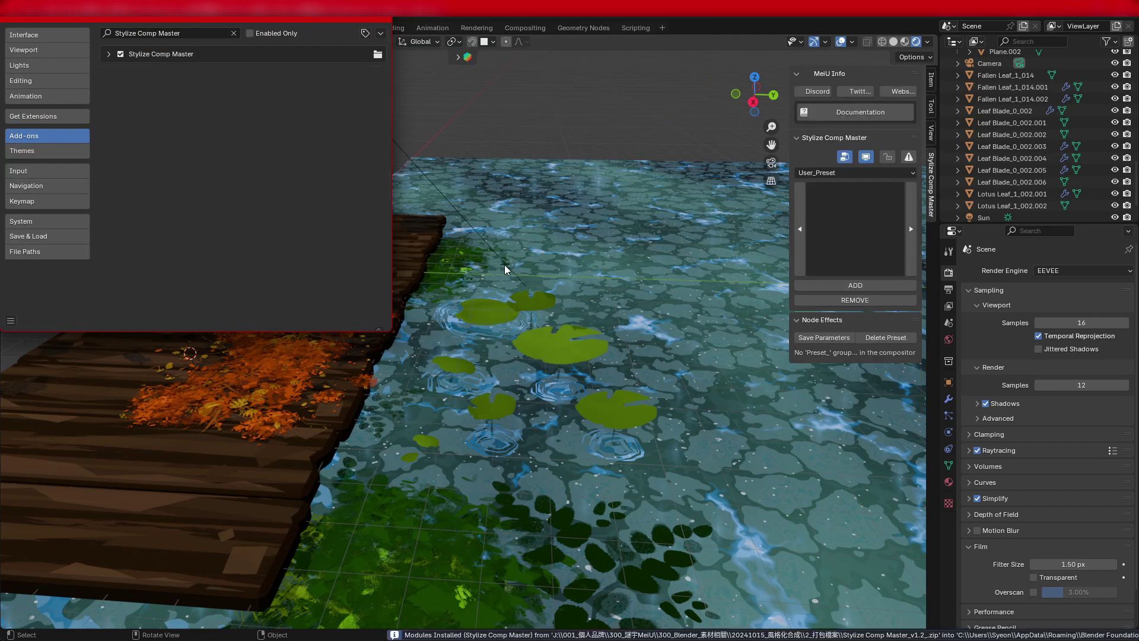
left_click(373, 15)
Step: Choose the Preset_1 category and enable the scene's compositing nodes and the viewport compositor
left_click(804, 174)
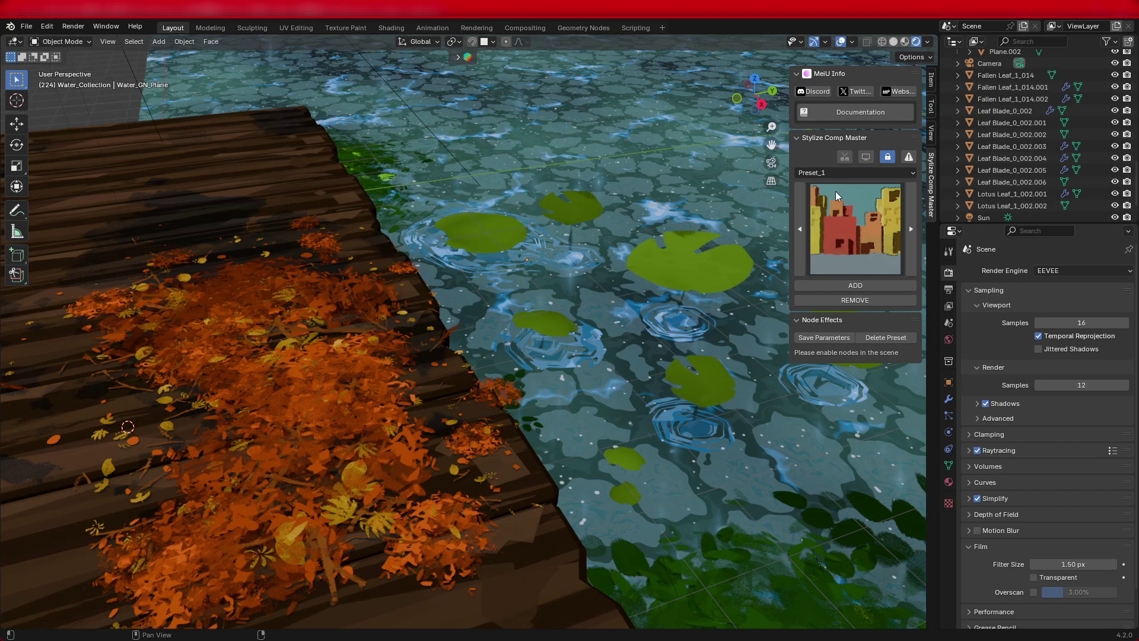
left_click(843, 157)
left_click(867, 159)
Step: Choose Preset_2_003 from the Preset_2 category and add it to the compositor
left_click(845, 175)
left_click(817, 215)
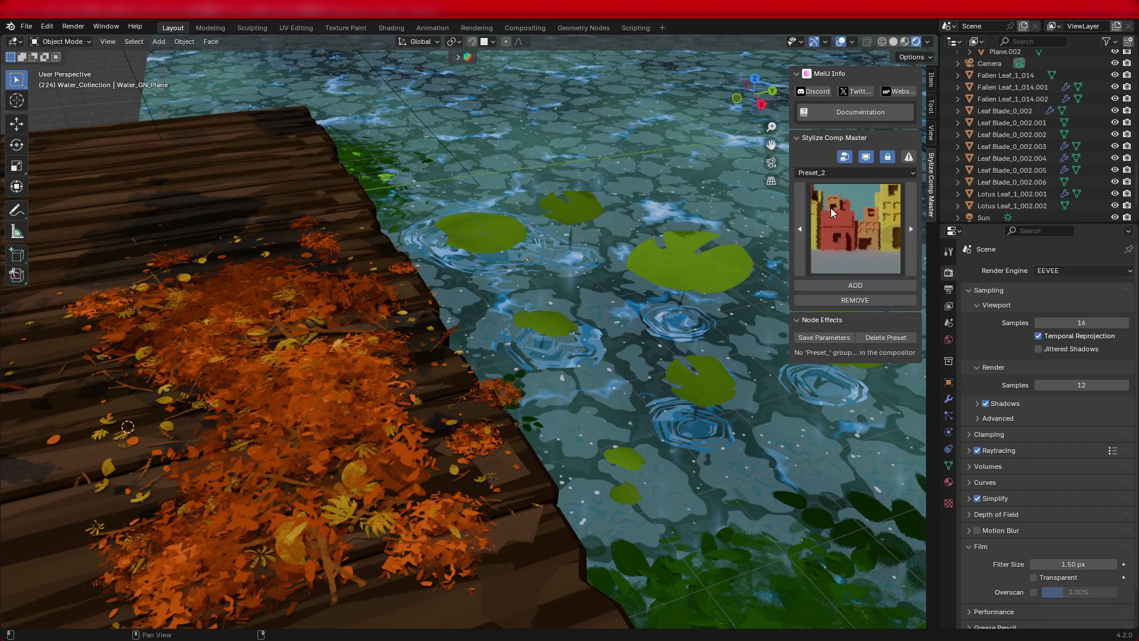
left_click(845, 234)
left_click(674, 295)
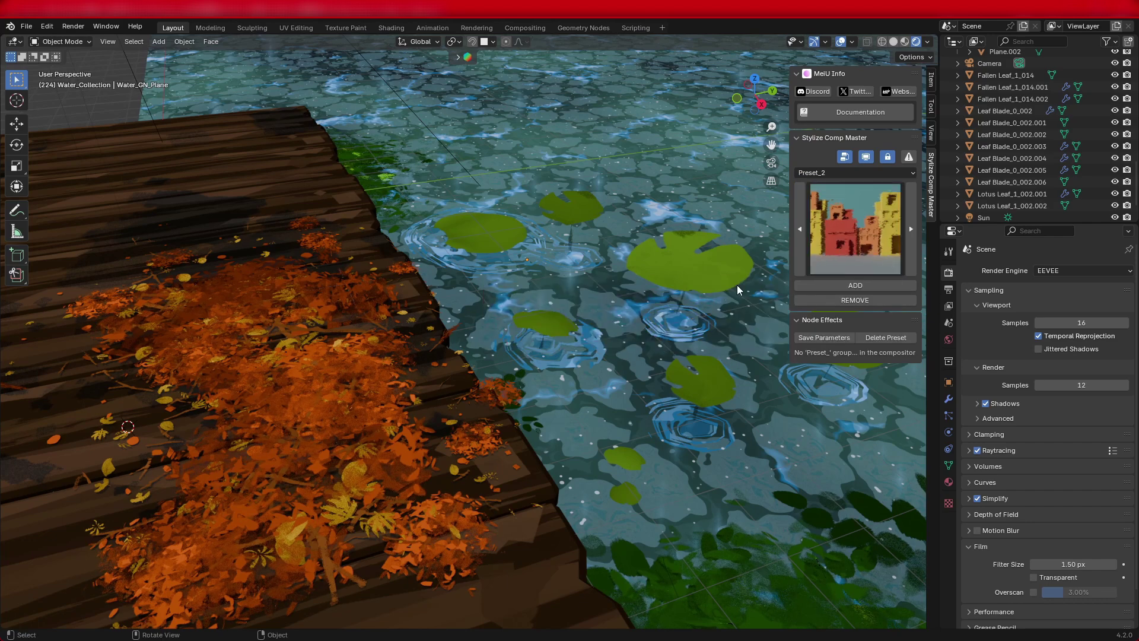
left_click(819, 285)
middle_click_drag(742, 356, 703, 335)
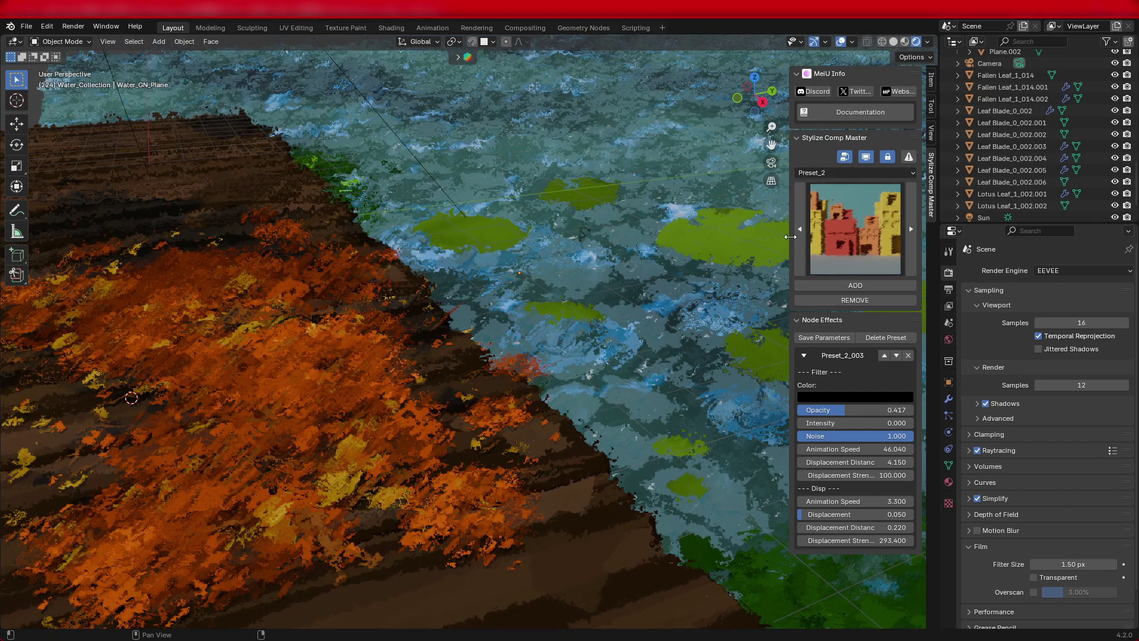
Step: Try to add the preset with compositing nodes disabled, and re-enable the nodes and the viewport compositor
left_click(847, 157)
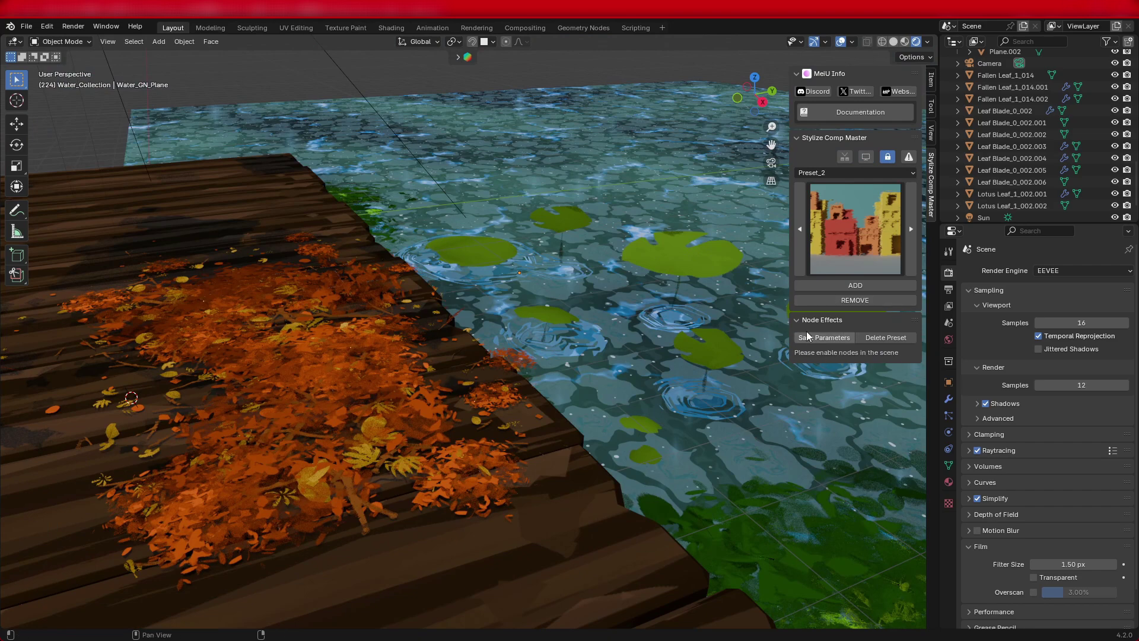
left_click(855, 285)
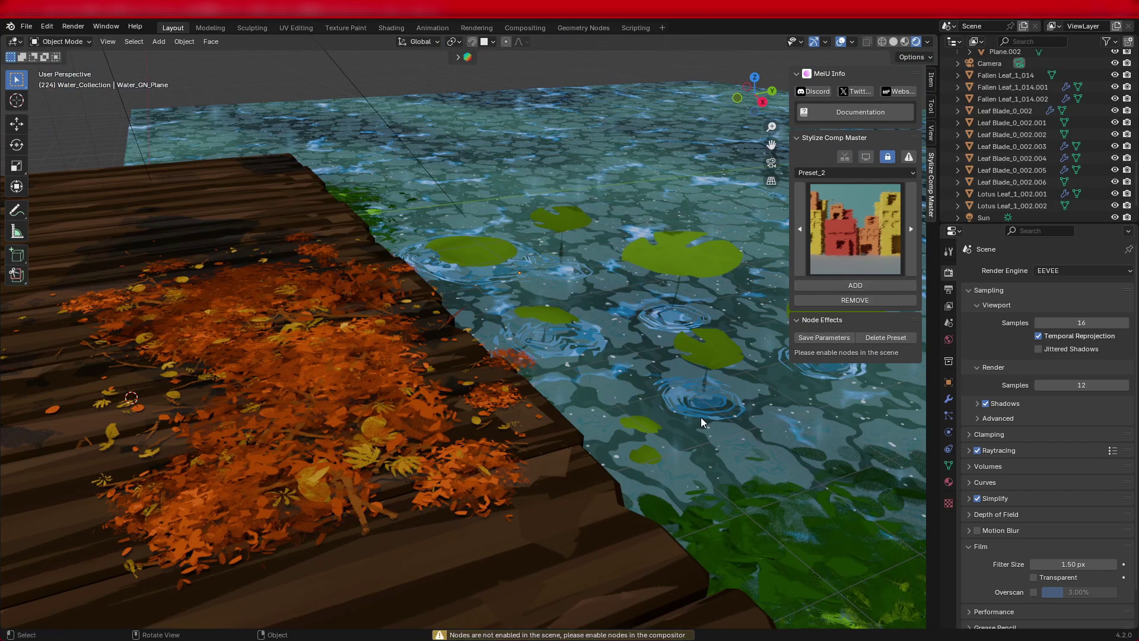
left_click(844, 157)
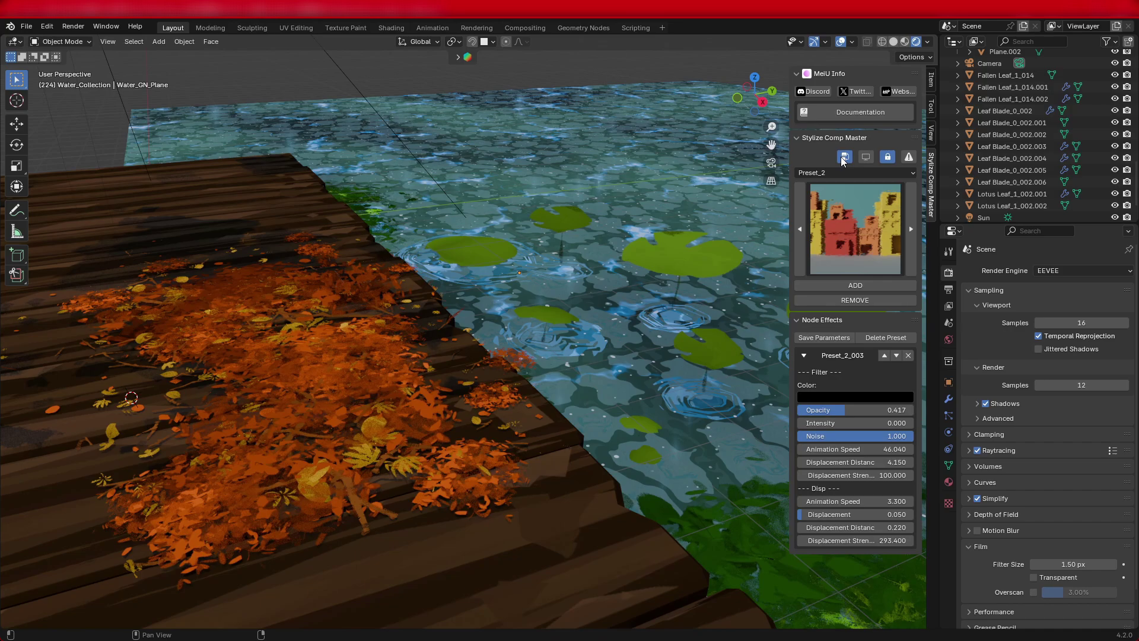
left_click(866, 157)
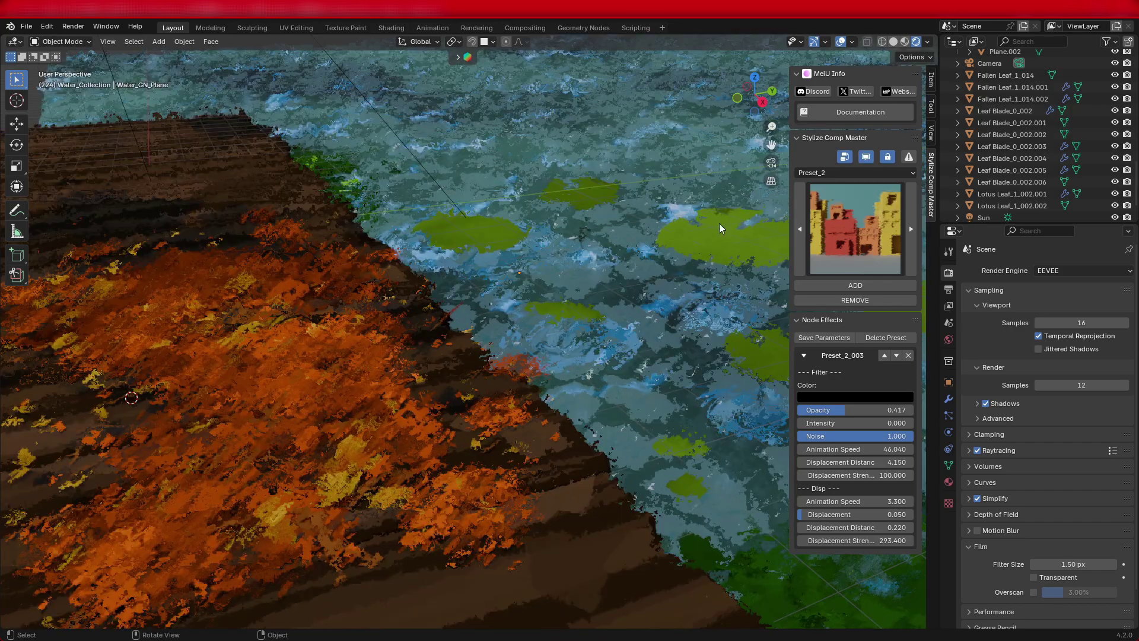
Step: Remove the Other_002 effect and add the Other_001 effect in its place
scroll(664, 296, "down", 3)
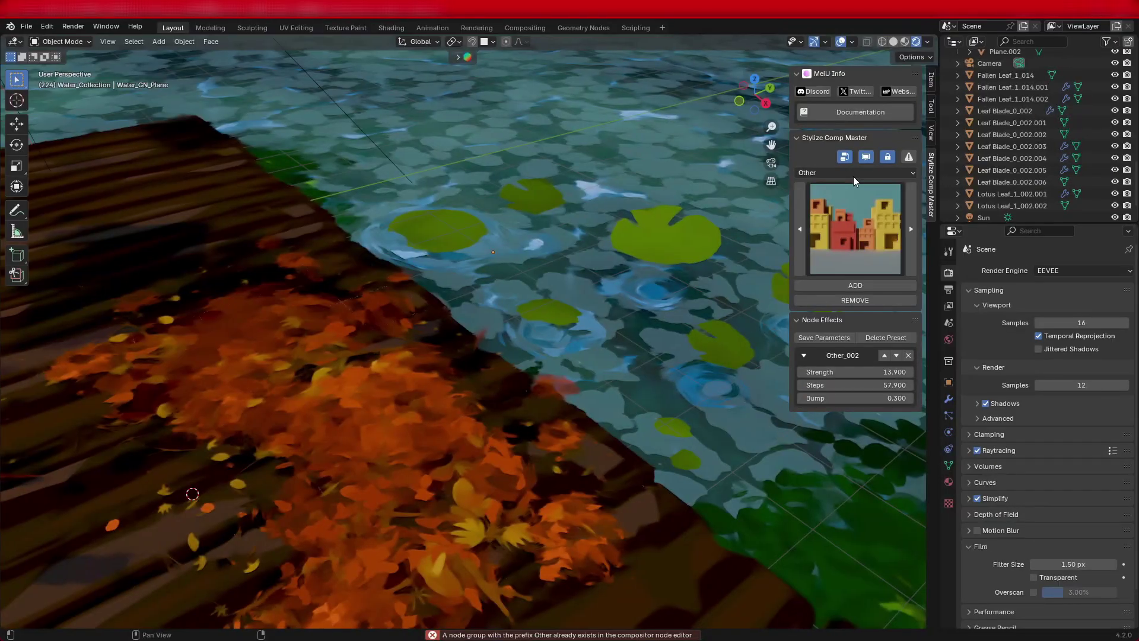
left_click(857, 286)
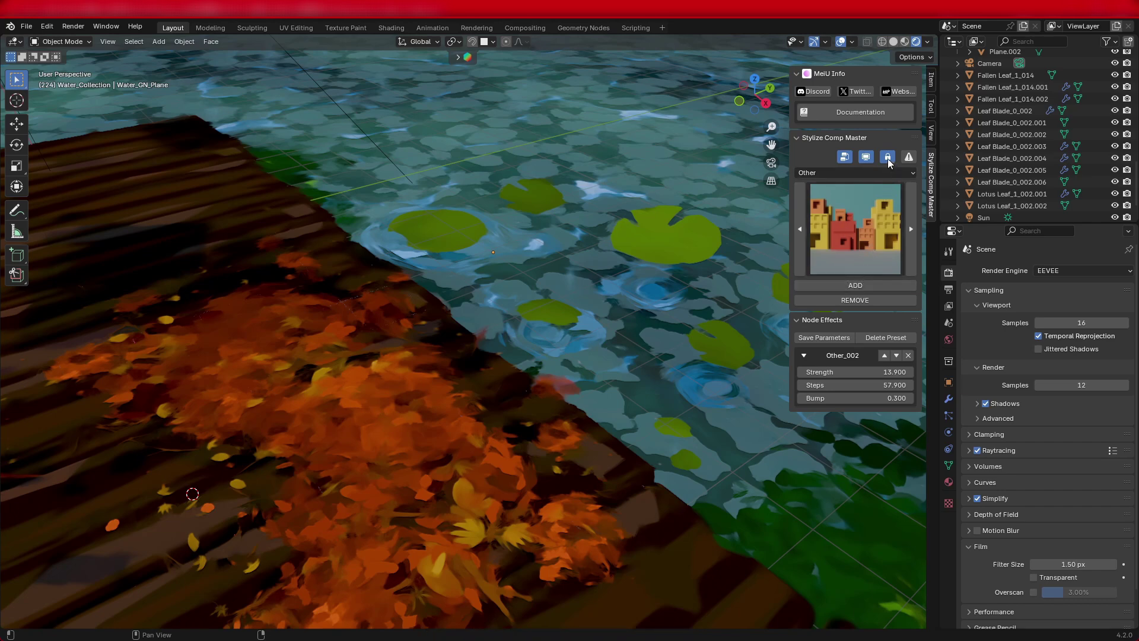
left_click(858, 302)
left_click(859, 286)
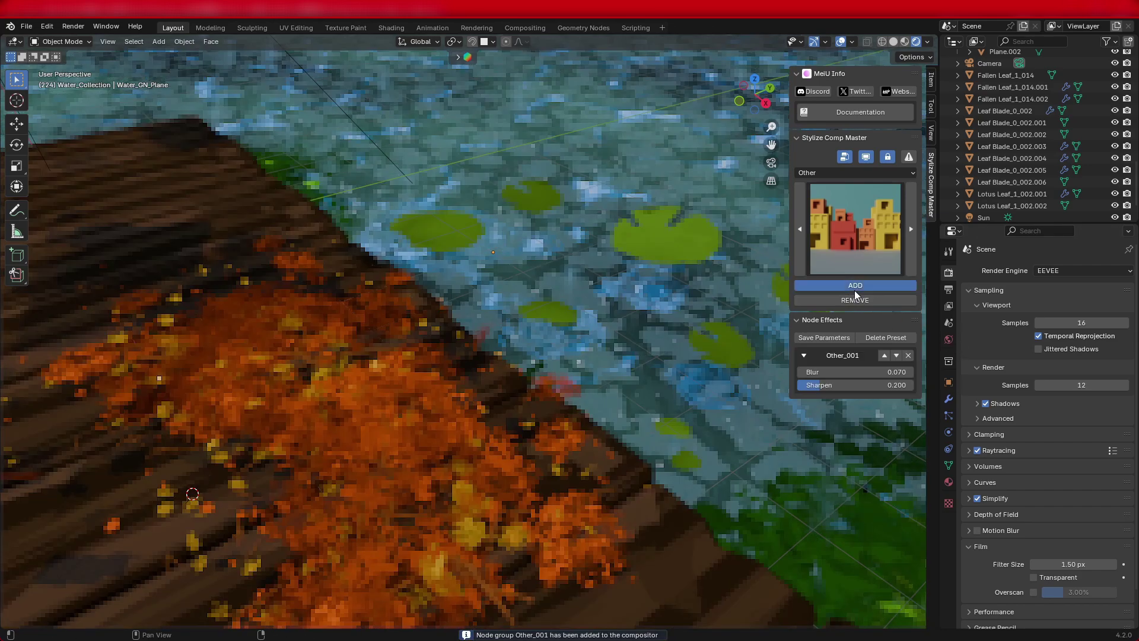
Step: Turn off the lock on repeated categories and add Other_002 alongside Other_001
left_click(855, 290)
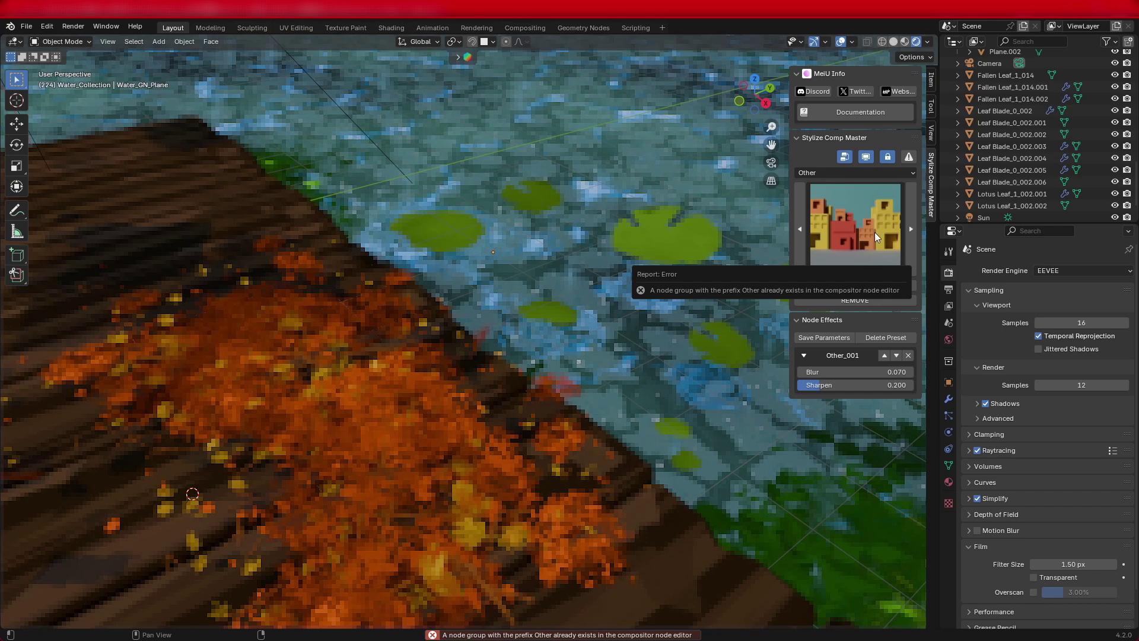
left_click(889, 159)
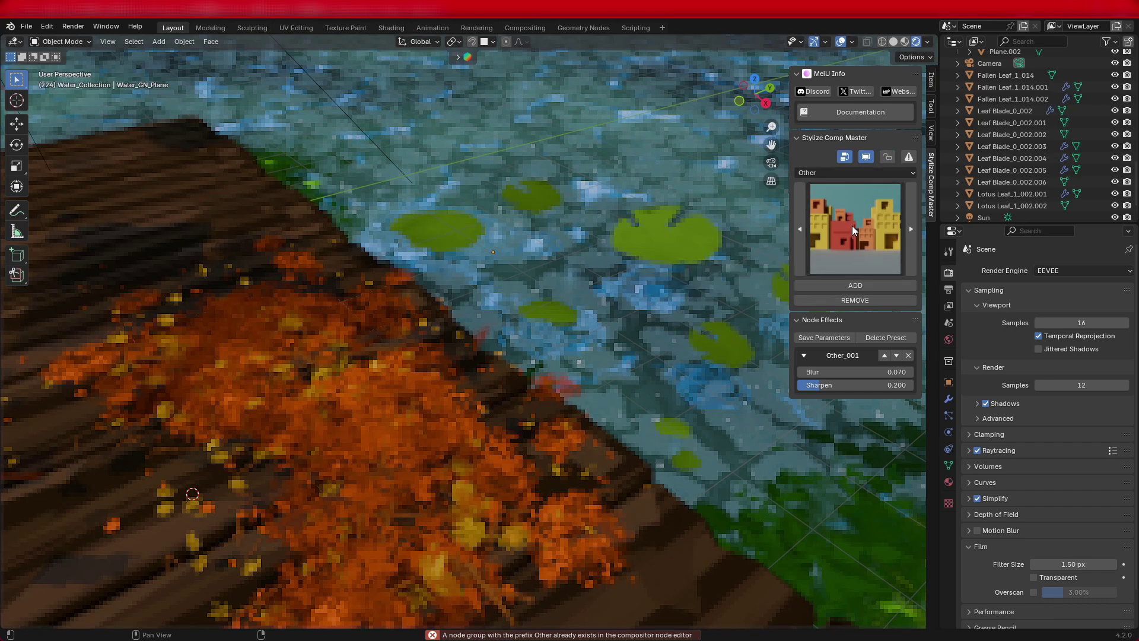
left_click(868, 285)
Step: Set the Sharpen value of Other_001 to 1.000 and adjust its Blur
left_click_drag(867, 385, 961, 385)
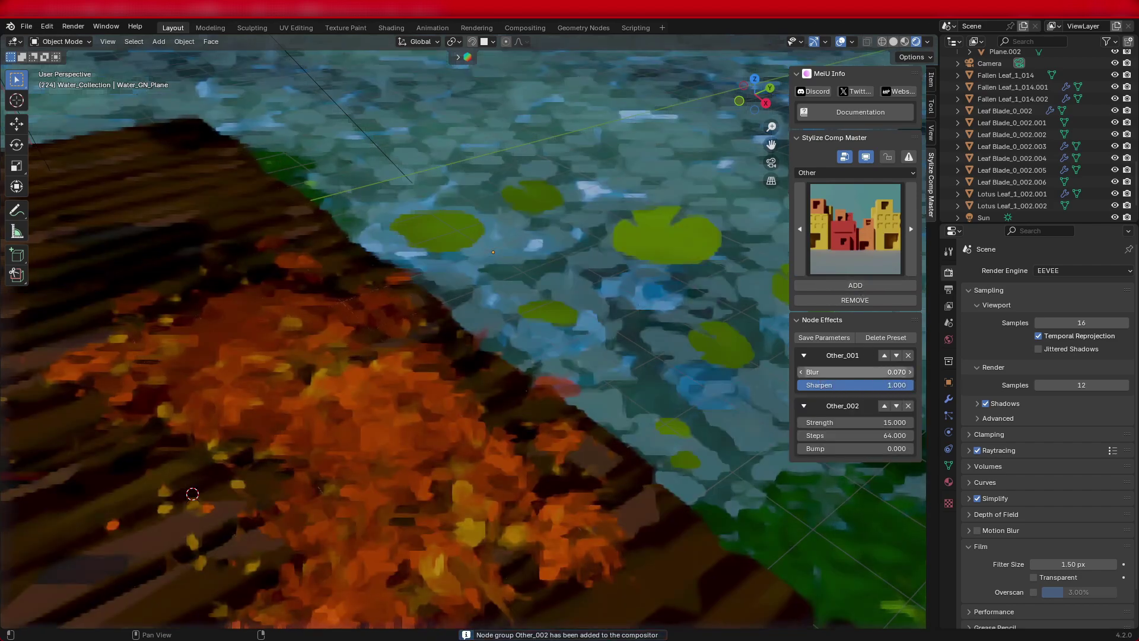
mouse_move(869, 373)
left_mouse_down()
mouse_move(910, 372)
mouse_move(872, 372)
mouse_move(890, 372)
left_mouse_up()
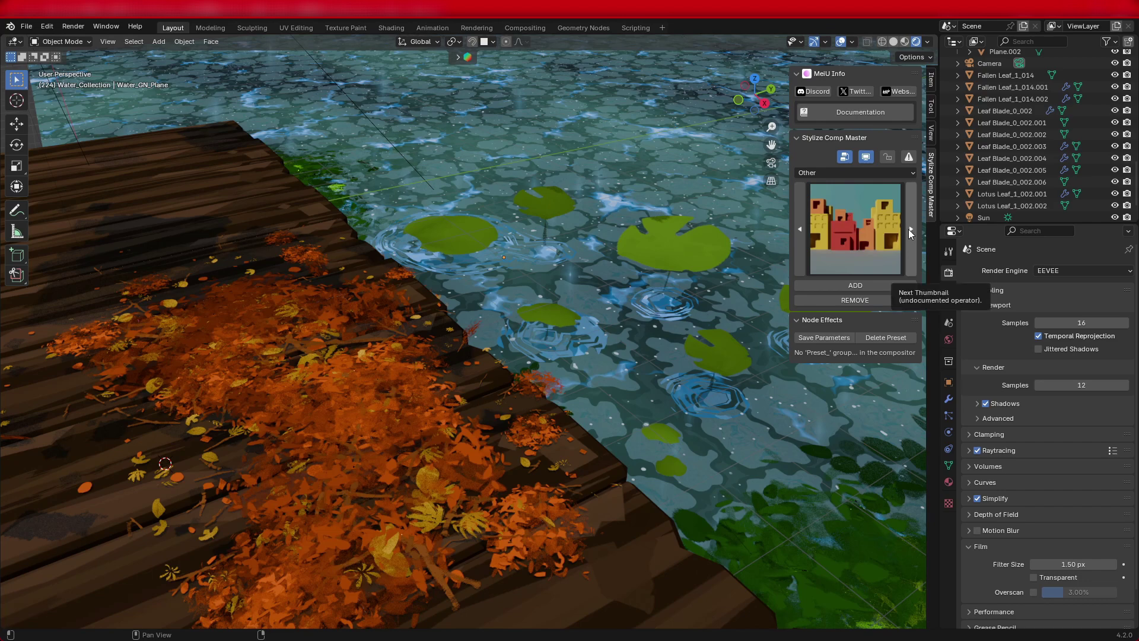
Step: Reset the compositor node tree to its default and add the Preset_2_003 effect
left_click(909, 158)
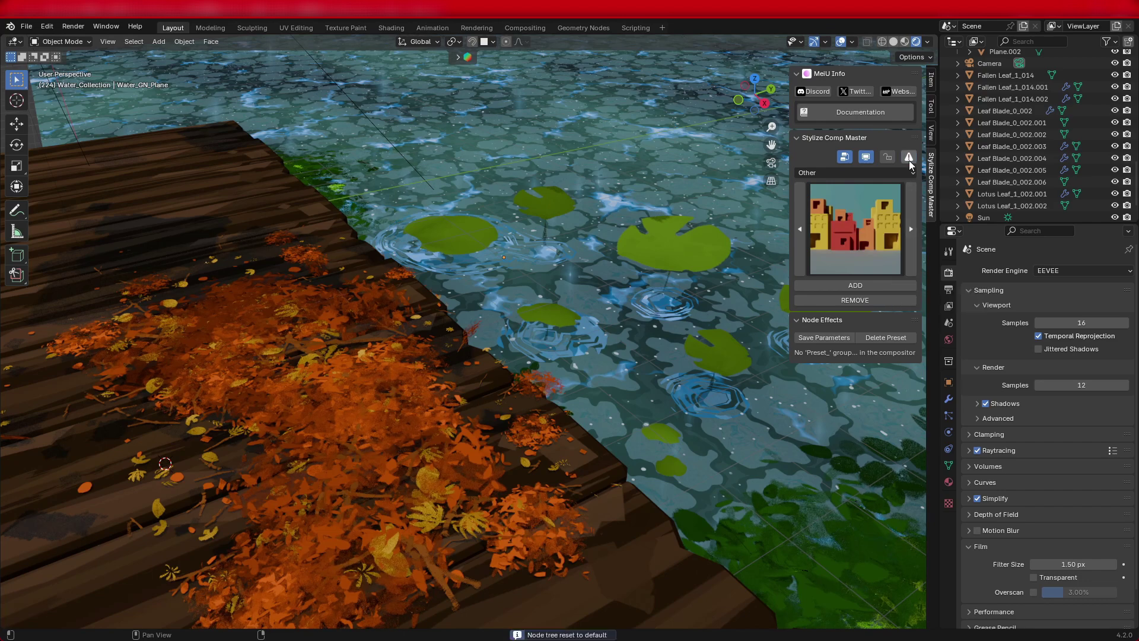
left_click(828, 284)
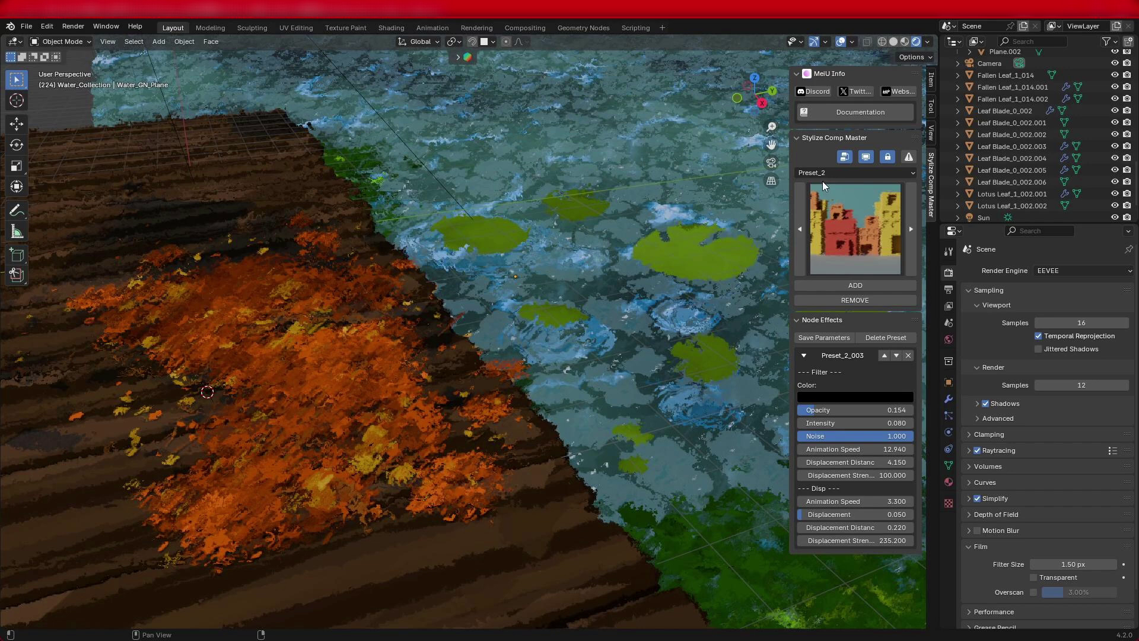
Step: Browse the effect categories Preset_1, Preset_2, Preset_3, User_Preset and Color and examine their preview thumbnails
left_click(821, 173)
left_click(821, 173)
left_click(821, 172)
left_click(822, 204)
left_click(826, 237)
left_click(845, 174)
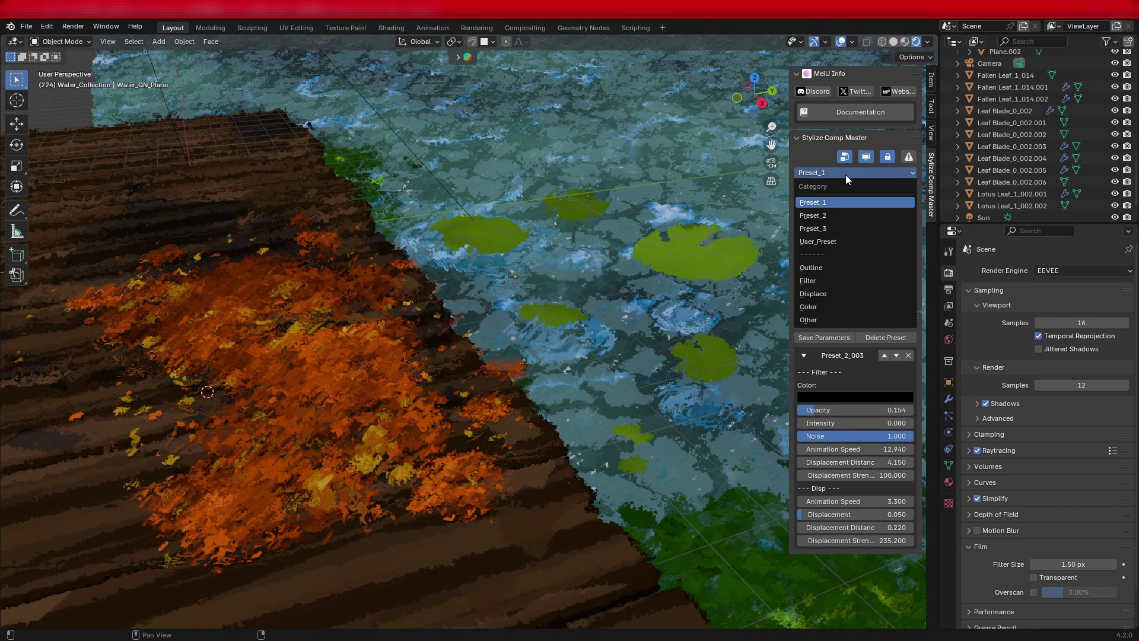
left_click(839, 216)
left_click(838, 222)
left_click(850, 173)
left_click(837, 227)
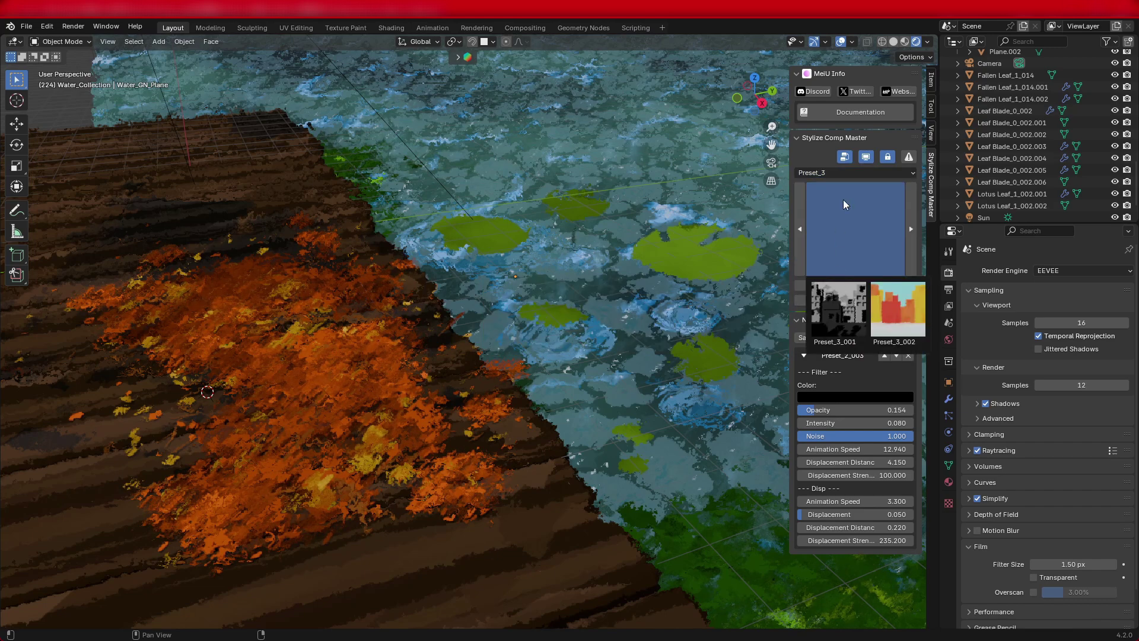
left_click(843, 173)
left_click(821, 241)
left_click(821, 173)
left_click(823, 306)
Step: Choose Other_002 from the Other category and add it to the effect stack
left_click(835, 173)
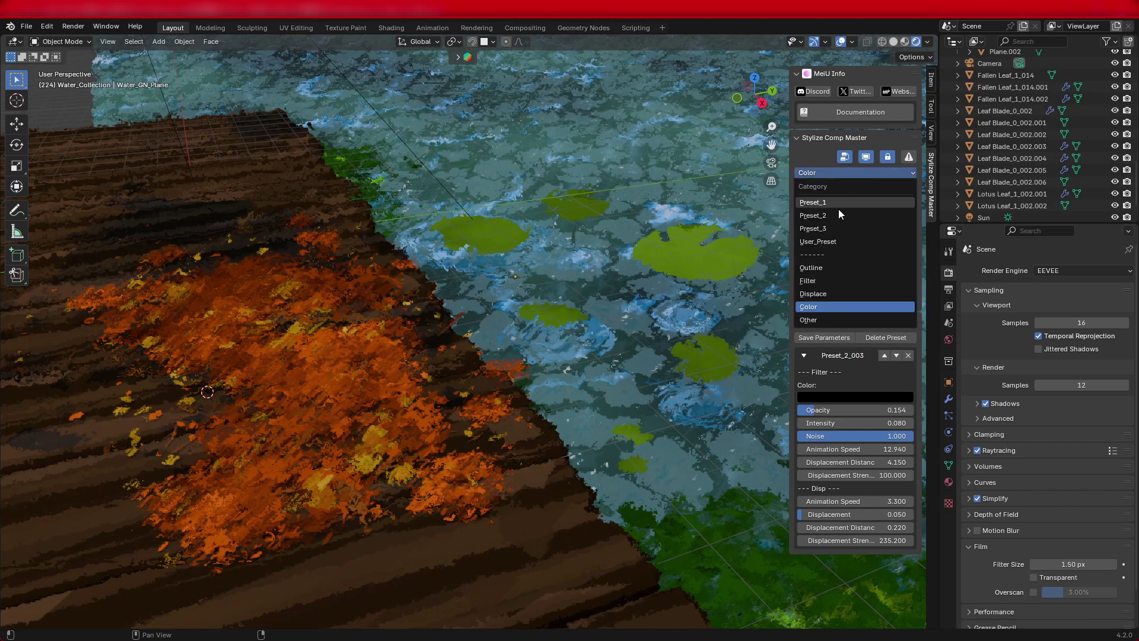
left_click(841, 320)
left_click(845, 240)
left_click(843, 286)
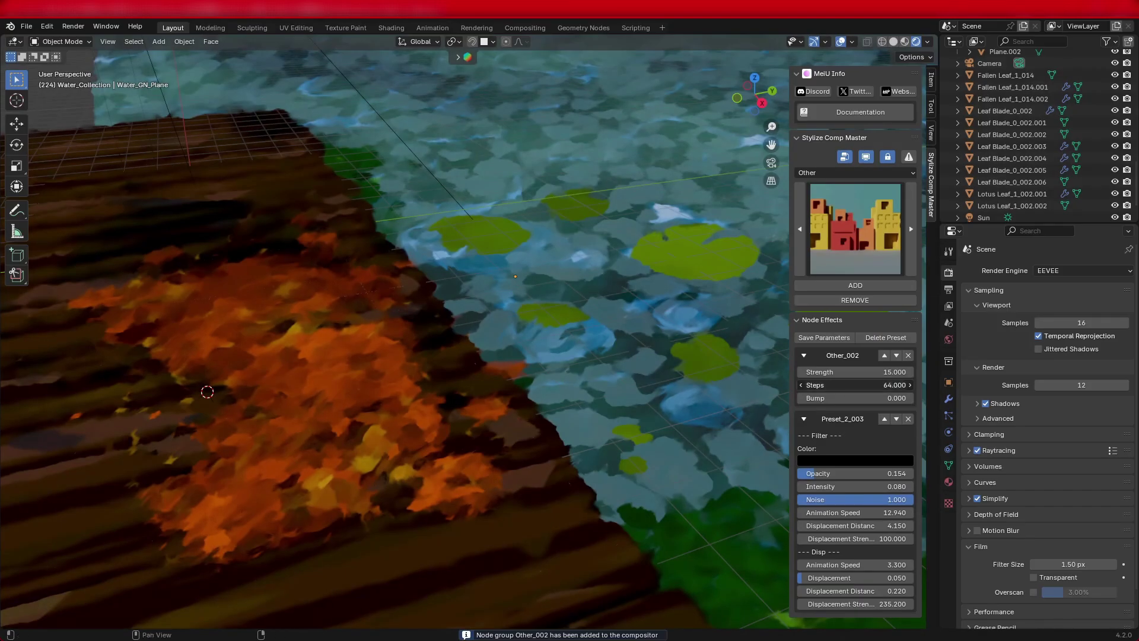
Step: Set the Other_002 effect to Strength 7.100, Steps 57.900 and Bump 0.300
left_click_drag(857, 385, 821, 385)
left_click_drag(860, 372, 813, 372)
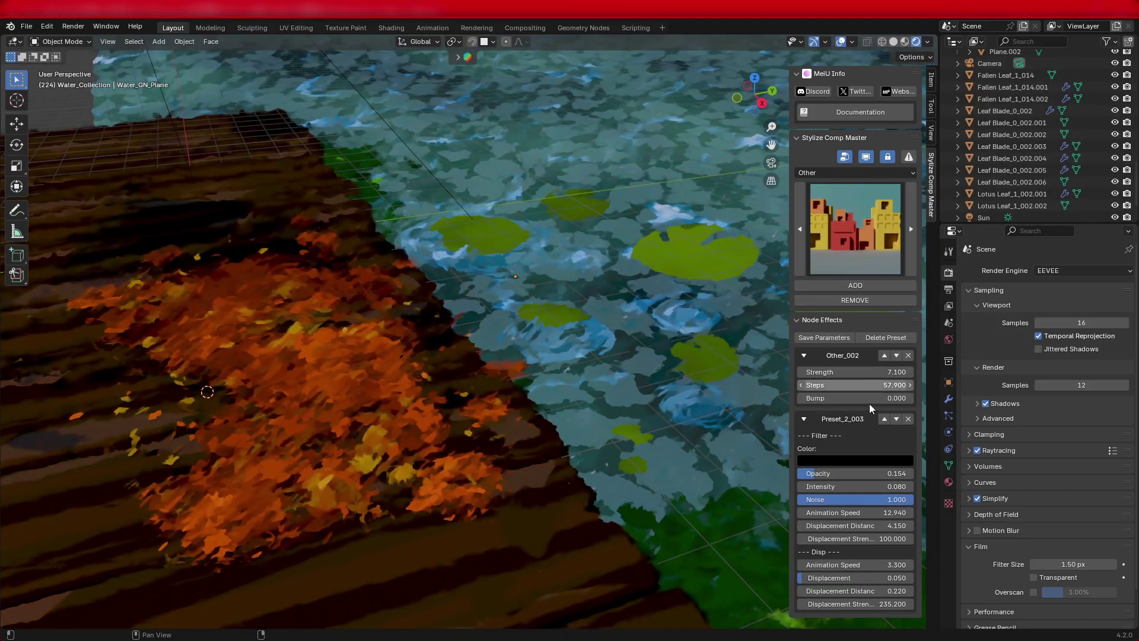
left_click_drag(869, 399, 830, 398)
middle_click_drag(552, 356, 600, 380)
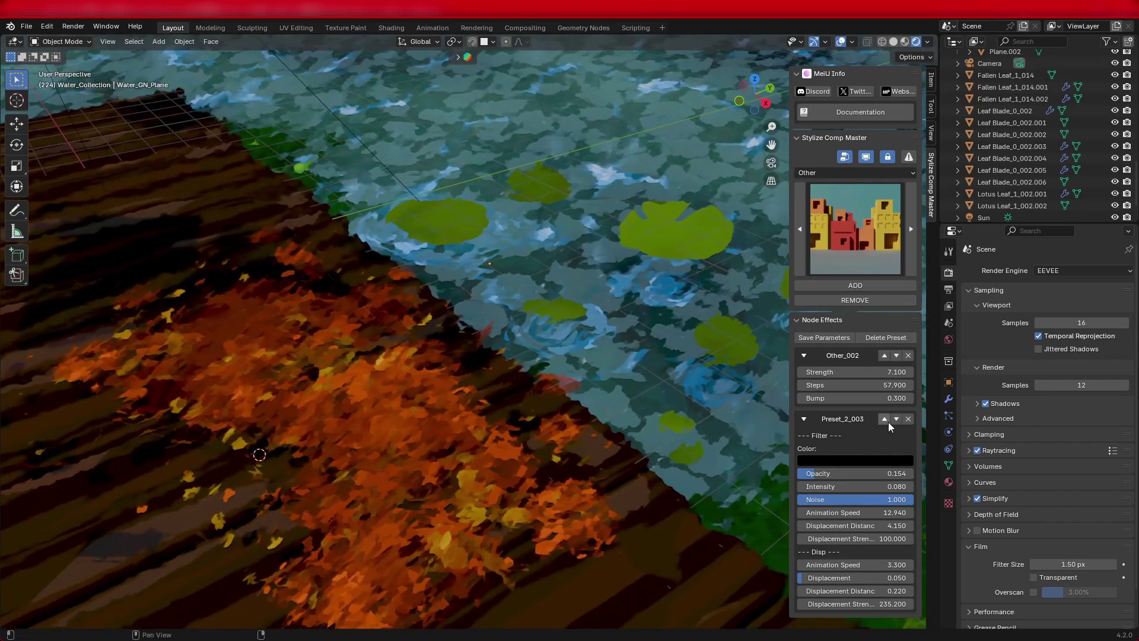
Step: Collapse both effects' settings and move Preset_2_003 above Other_002 in the stack
left_click(804, 418)
left_click(804, 356)
left_click(884, 377)
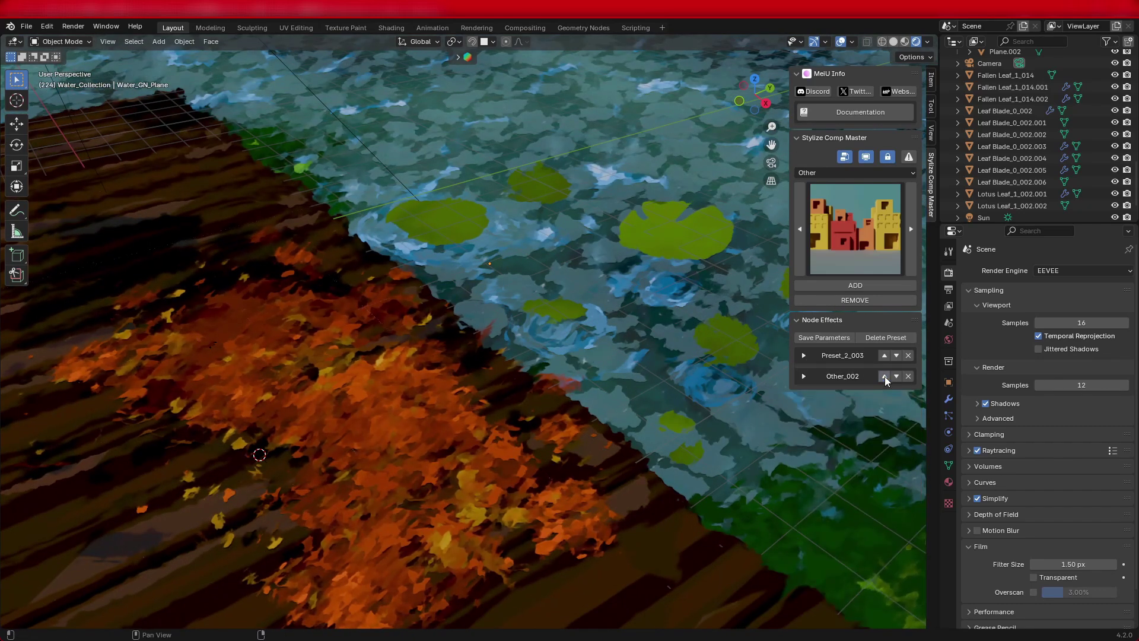
Step: Swap the order of Other_002 and Preset_2_003 in the effect stack several times to compare the looks up close
left_click(884, 376)
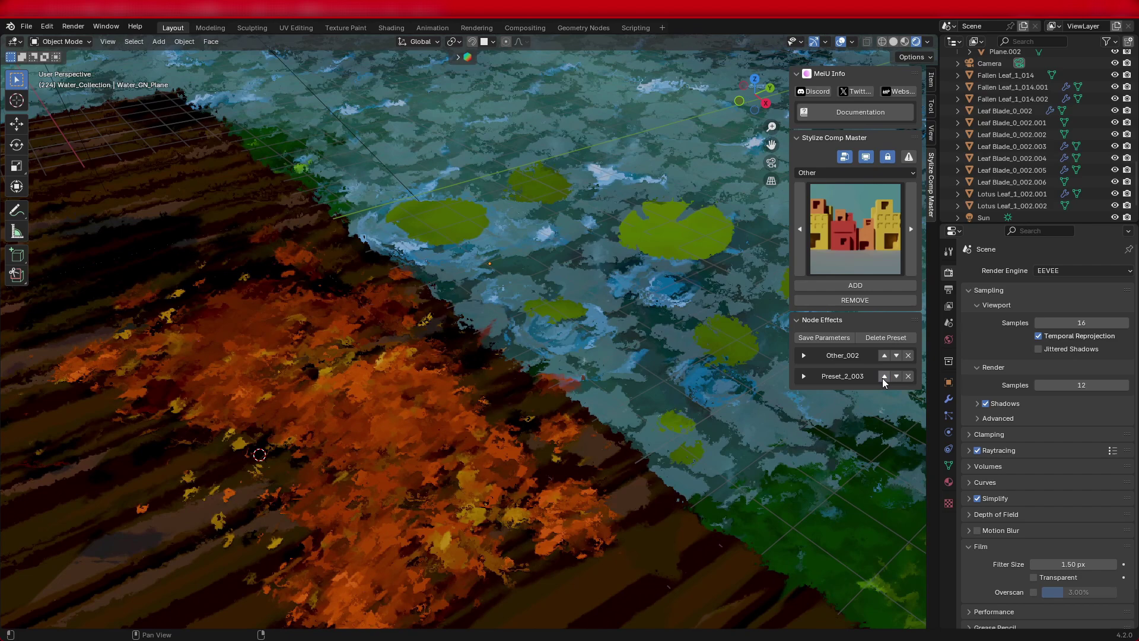
scroll(536, 372, "up", 5)
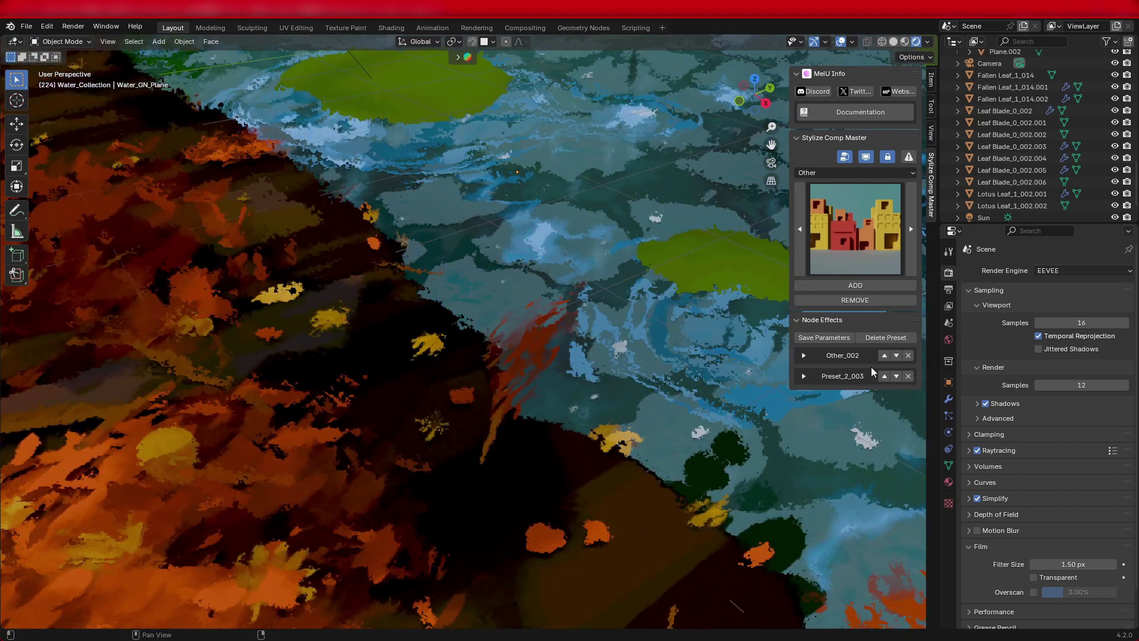
left_click(884, 379)
left_click(884, 379)
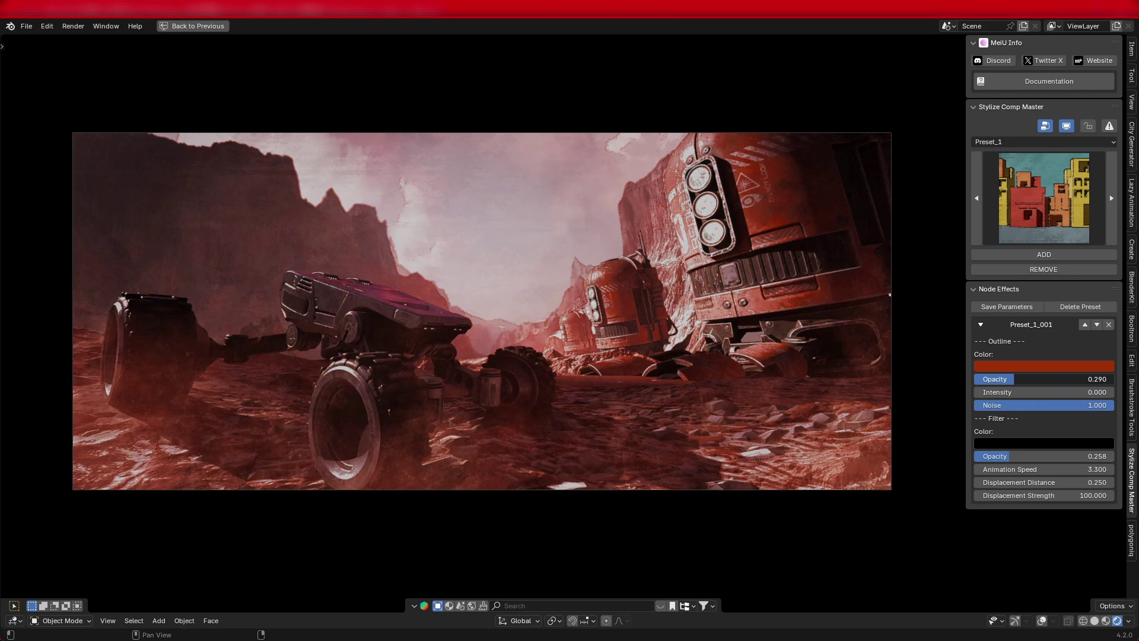
Step: Tune Preset_1_001's outline to Opacity 0.588, Intensity 0.020 and Noise 0.210, and move Displace_003 down the effect stack
left_click(1048, 366)
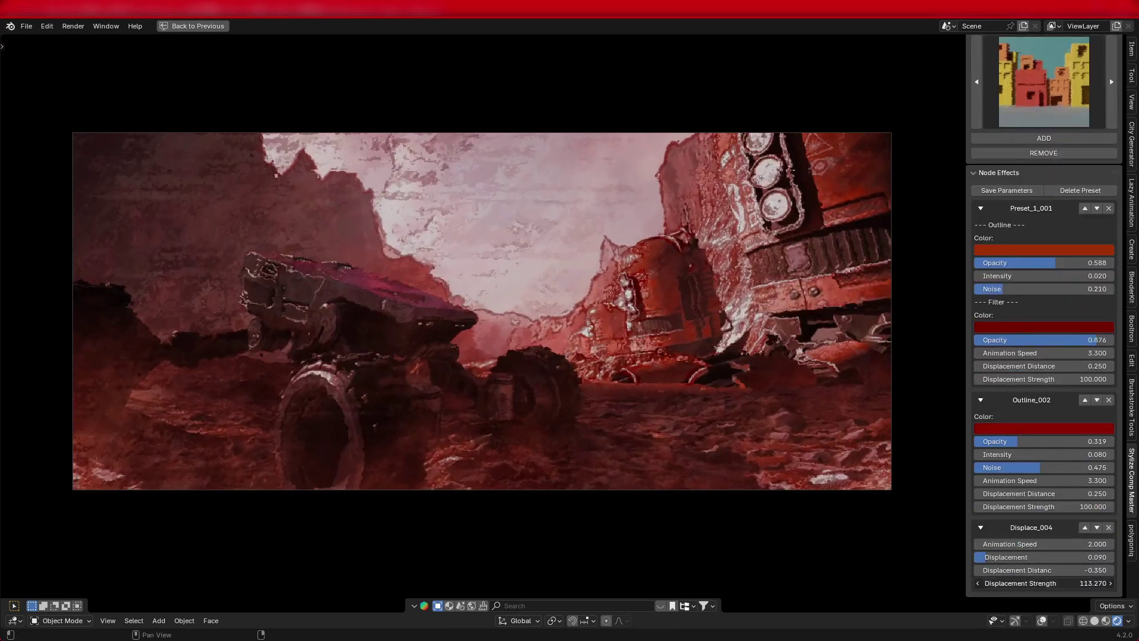
left_click(1025, 213)
left_click(1086, 399)
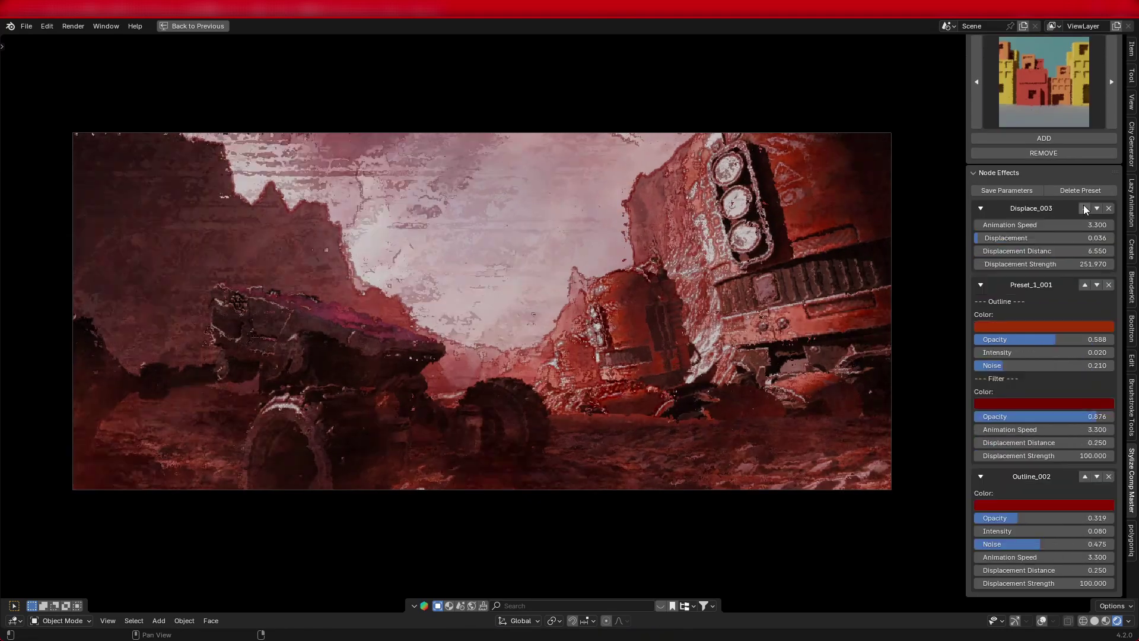
left_click(1097, 208)
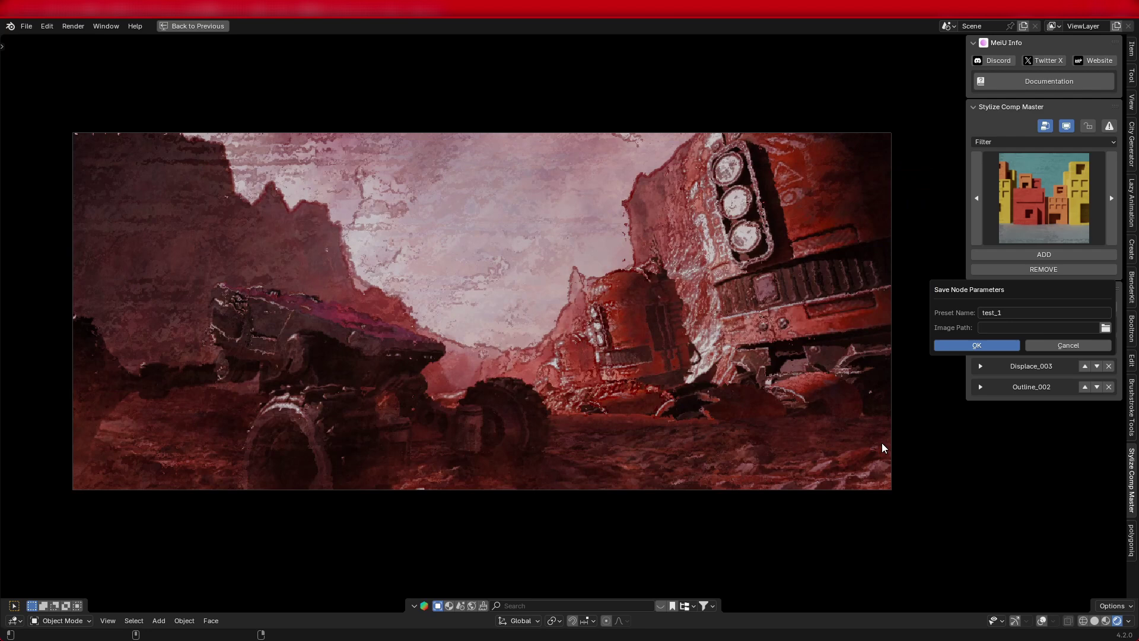
Step: Capture a screenshot of part of the stylized red robot scene and save it as an image file
key("shift+super+s")
left_click_drag(558, 415, 823, 158)
key("ctrl+s")
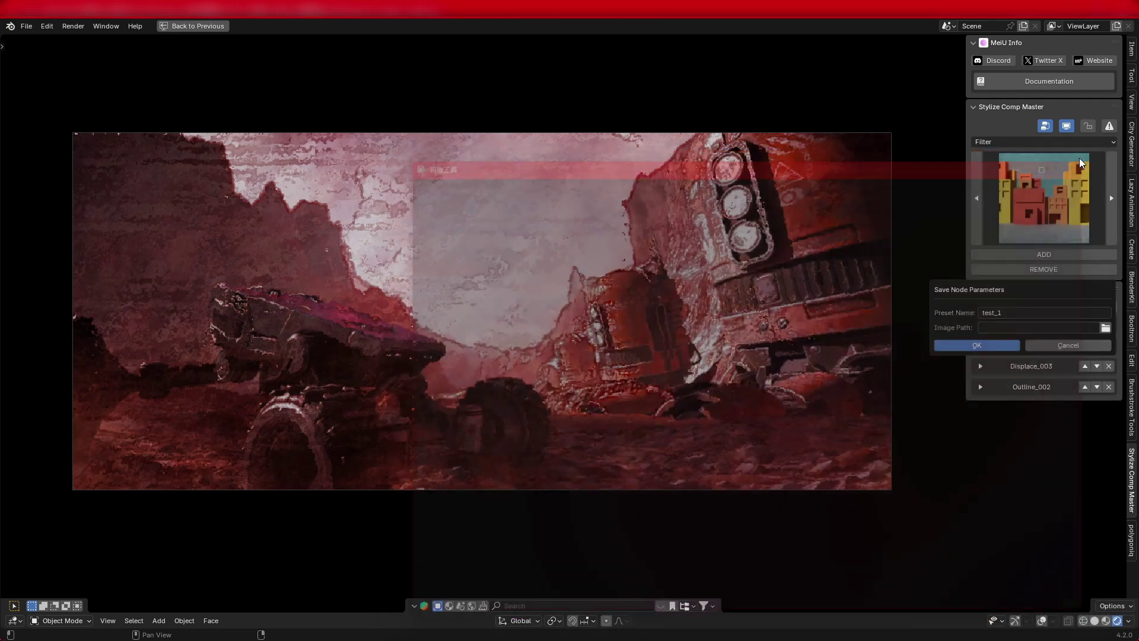
Step: Assign the captured image as the preset's thumbnail and save the effect stack's parameters as preset test_1
left_click(1123, 331)
left_click(805, 464)
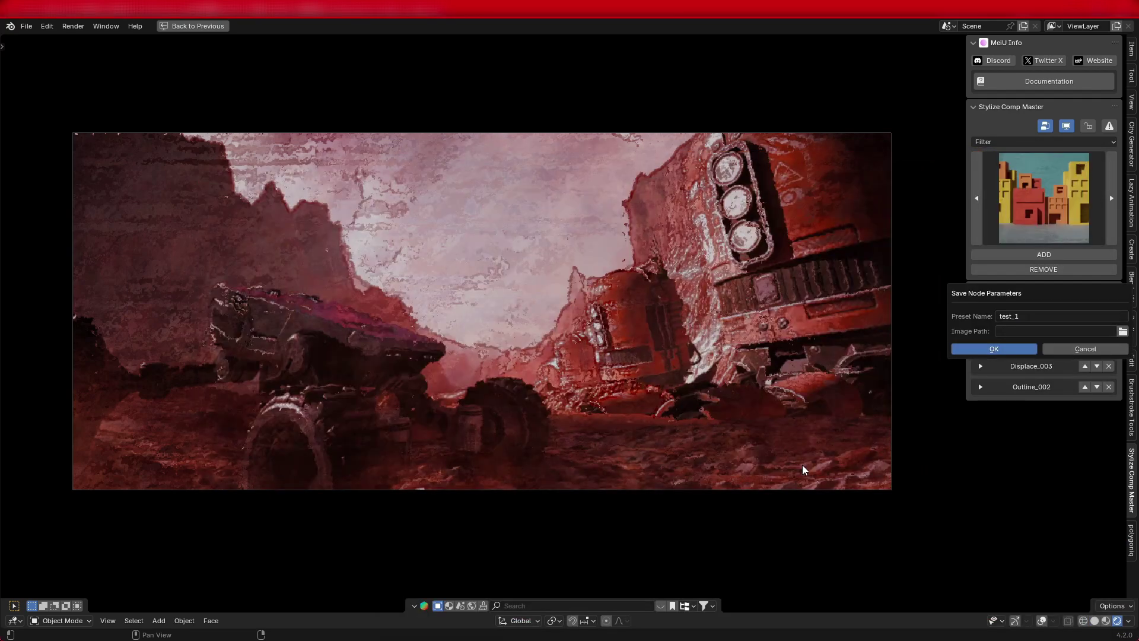
left_click(994, 349)
Step: Pick the saved test_1 preset from the User_Preset category and replace the current effect stack with it
left_click(1003, 142)
left_click(1003, 210)
left_click(1020, 209)
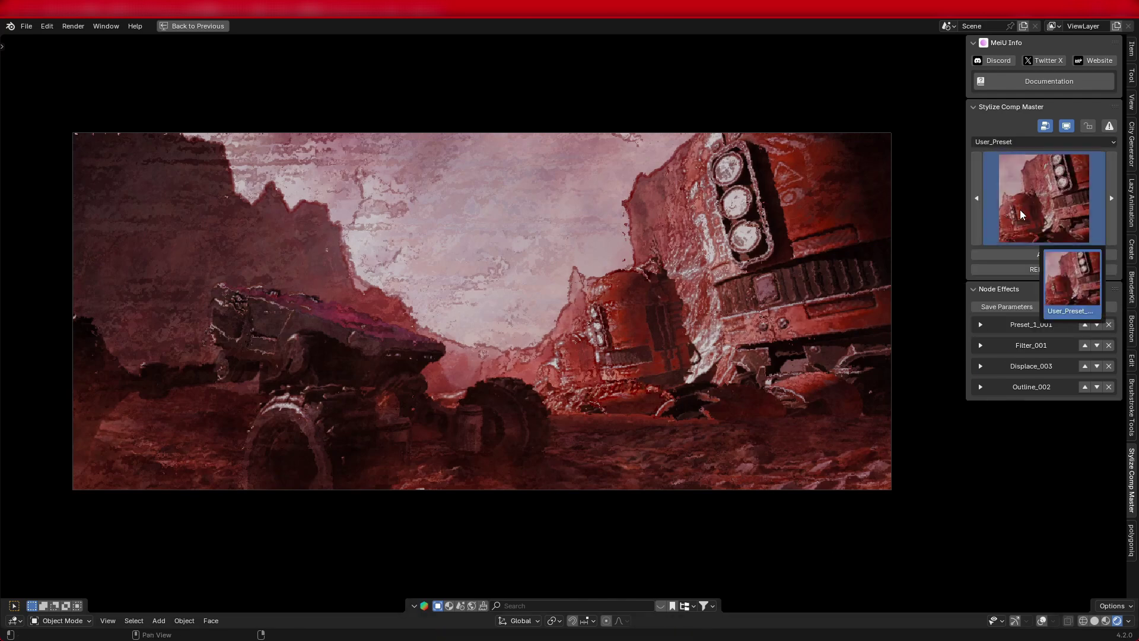
left_click(1066, 312)
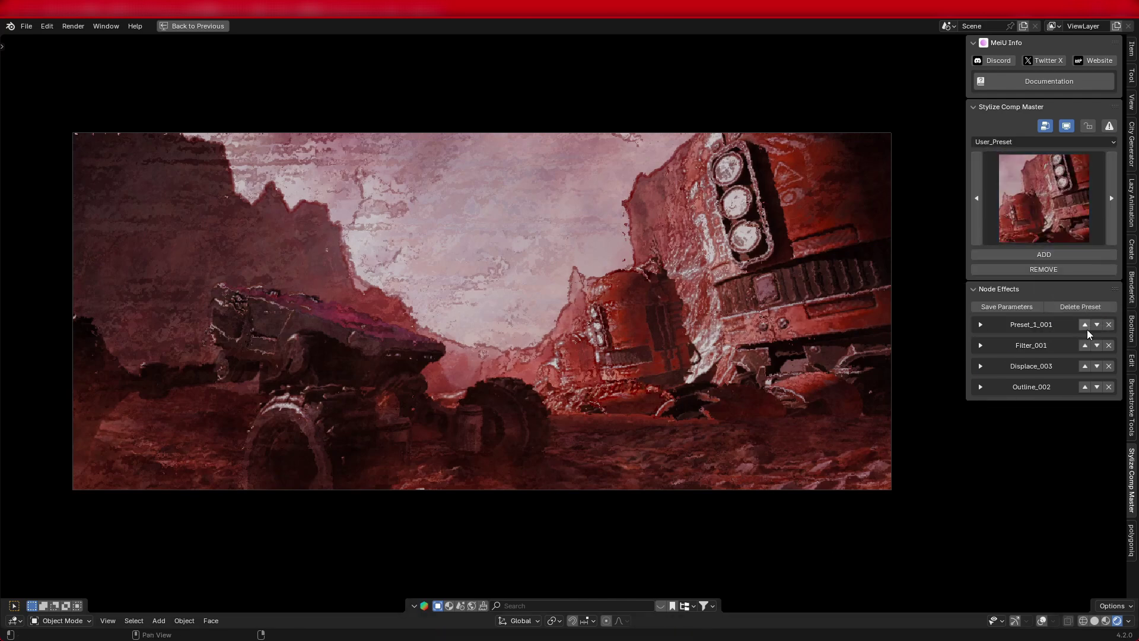
left_click(1091, 270)
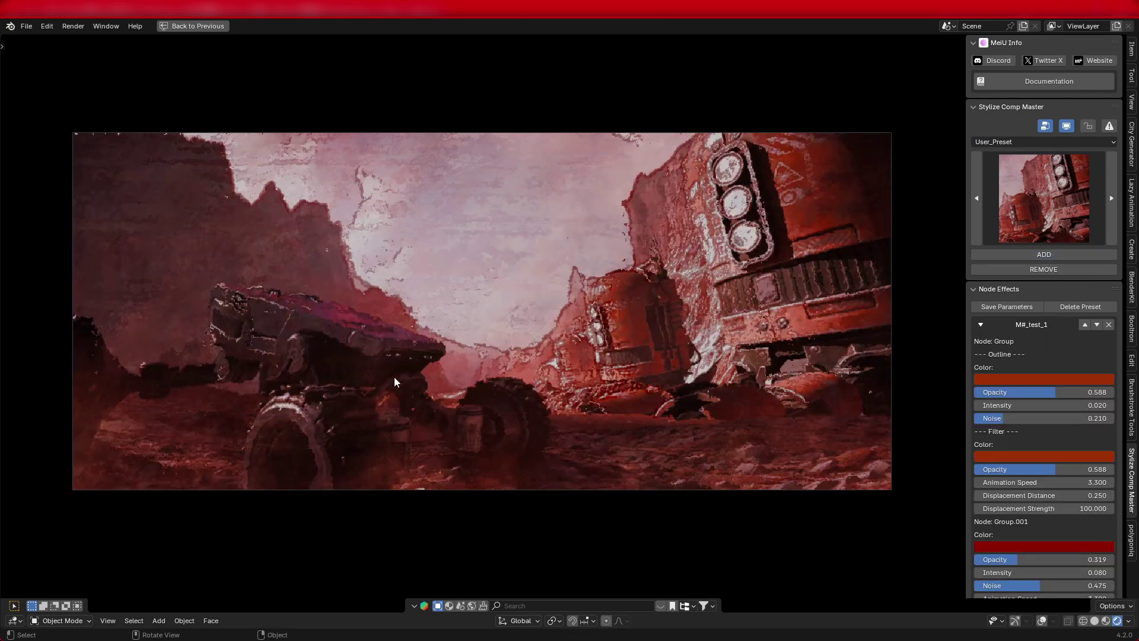
Step: Review all parameters of the added test_1 preset, then collapse its settings
scroll(1008, 339, "down", 10)
scroll(1008, 339, "up", 10)
left_click(981, 325)
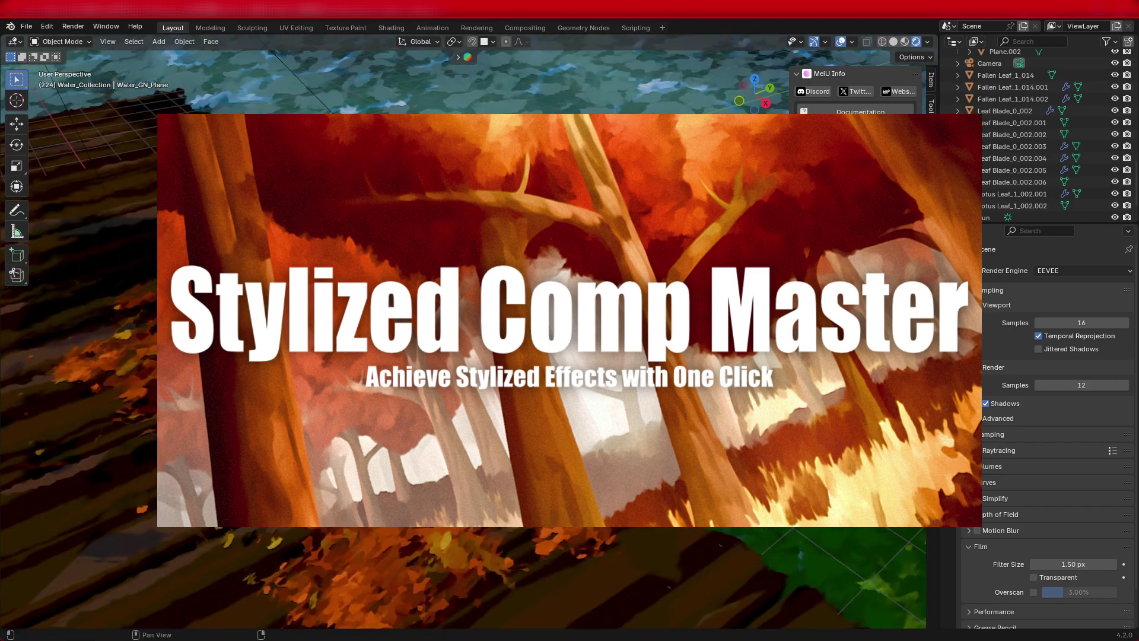
scroll(463, 331, "up", 2)
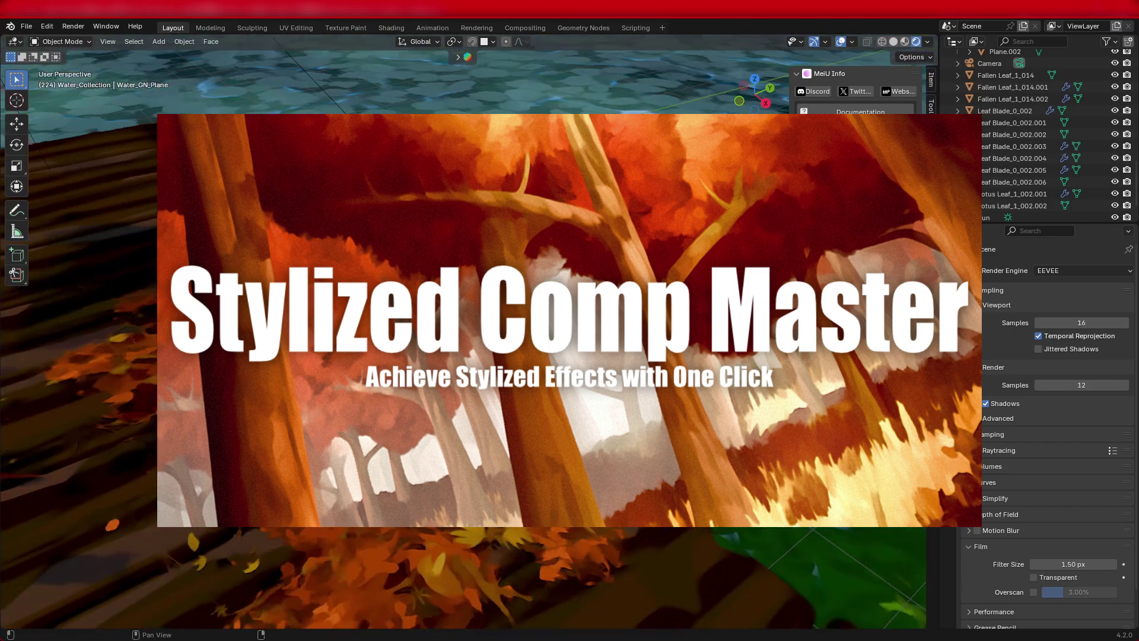